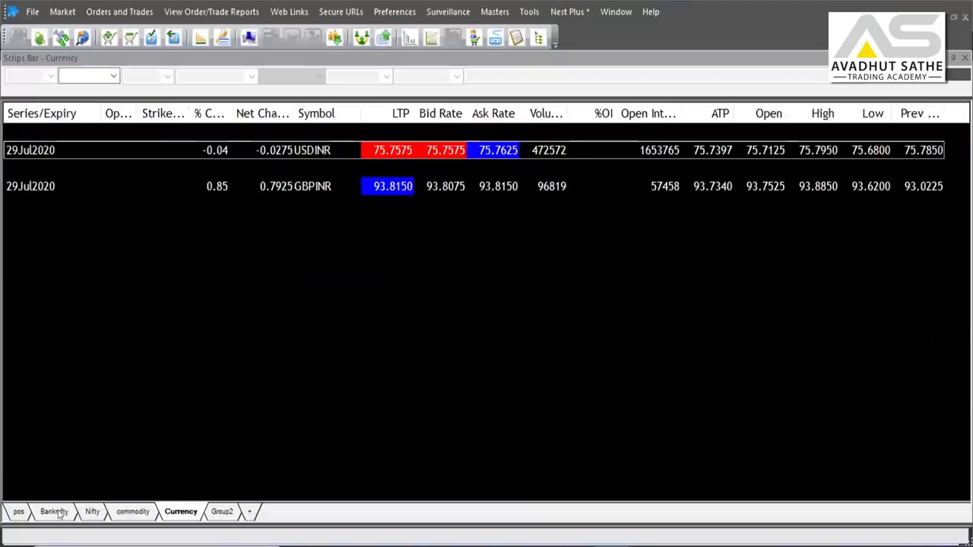
Step: Bring up the snap quote for the 02Jul2020 Bank Nifty 21500 put from the Banknifty watch list
{"action": "left_click", "coordinate": [59, 514]}
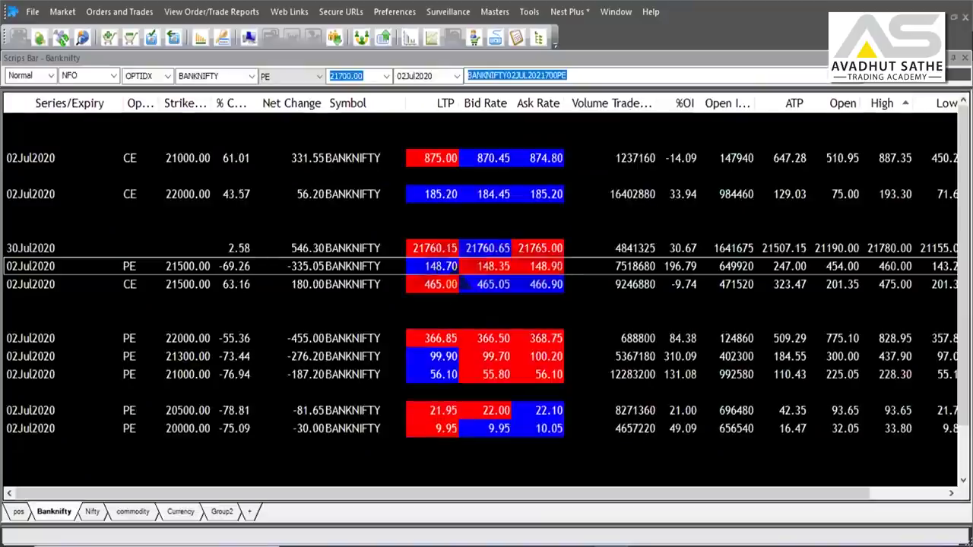
{"action": "key", "text": "F6"}
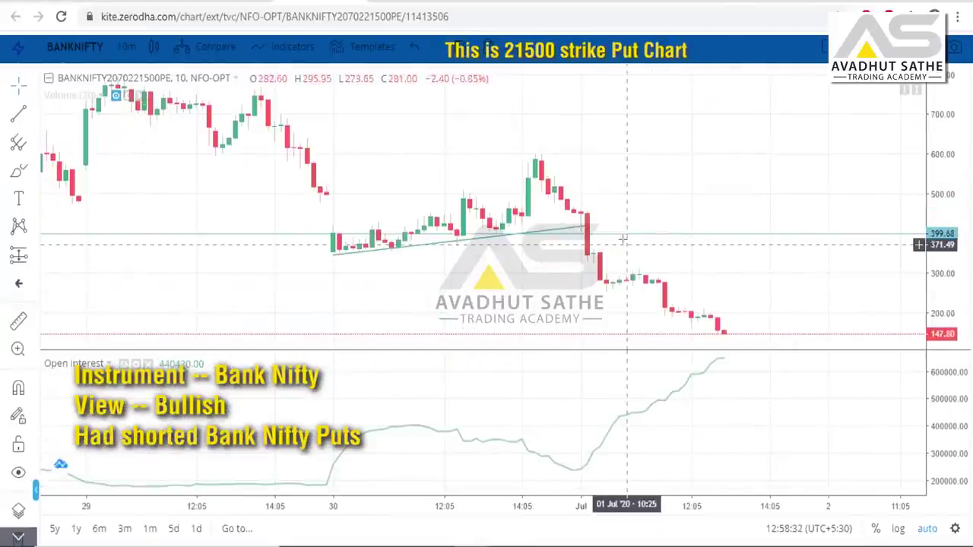
Step: Zoom in on the Kite 21500 put chart and switch it to 15-minute candles
{"action": "scroll", "coordinate": [661, 334], "scroll_direction": "up", "scroll_amount": 1}
{"action": "scroll", "coordinate": [669, 338], "scroll_direction": "up", "scroll_amount": 1}
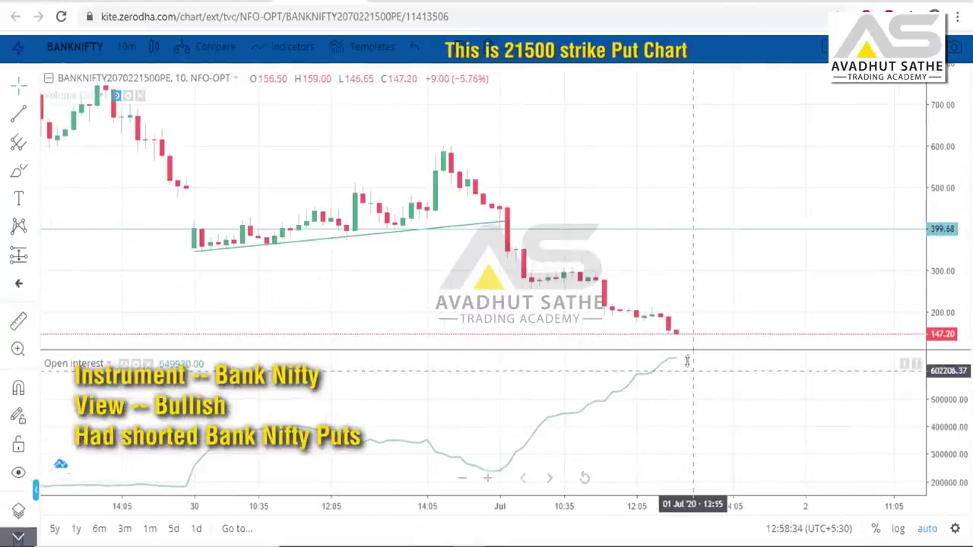
{"action": "left_click", "coordinate": [126, 47]}
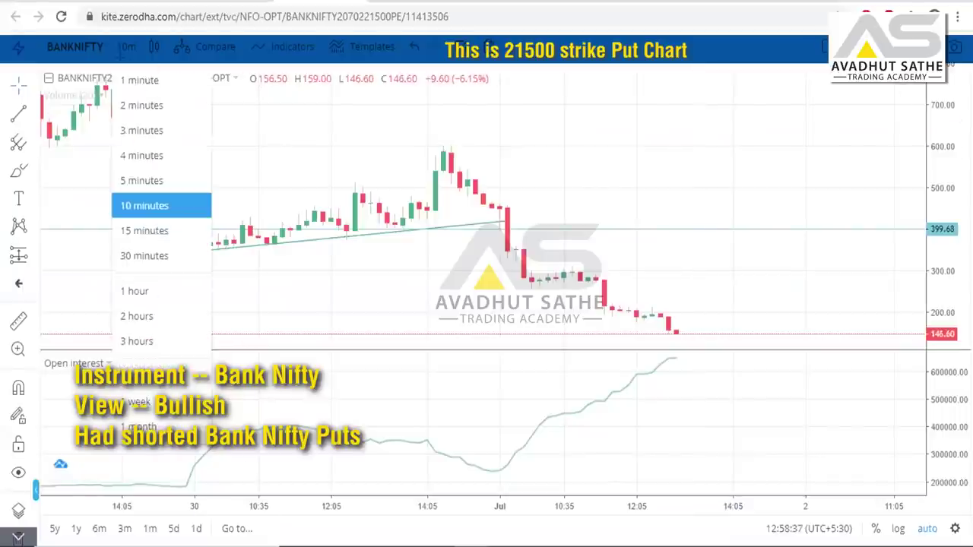
{"action": "left_click", "coordinate": [141, 232]}
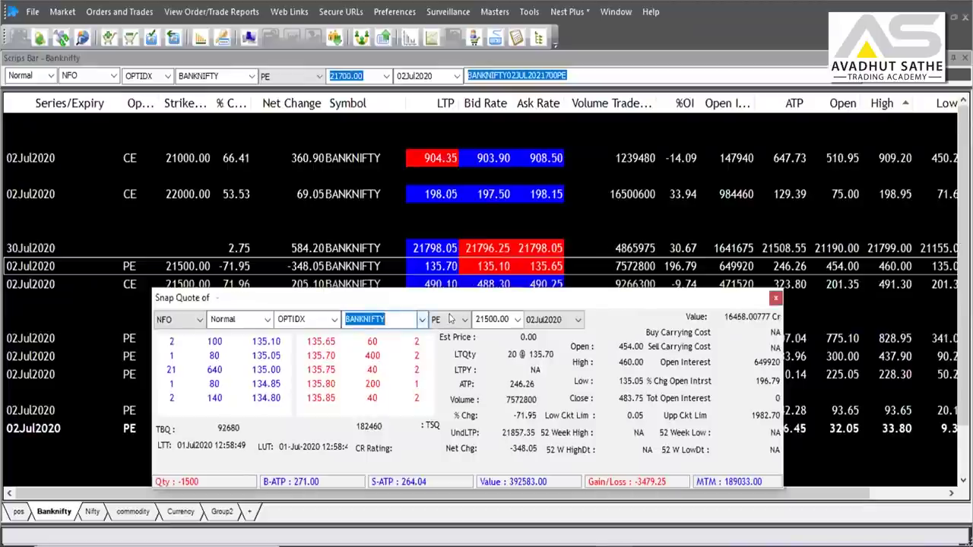
Step: Start a stop-loss buy order for the 21500 put
{"action": "left_click", "coordinate": [489, 266]}
{"action": "key", "text": "F5"}
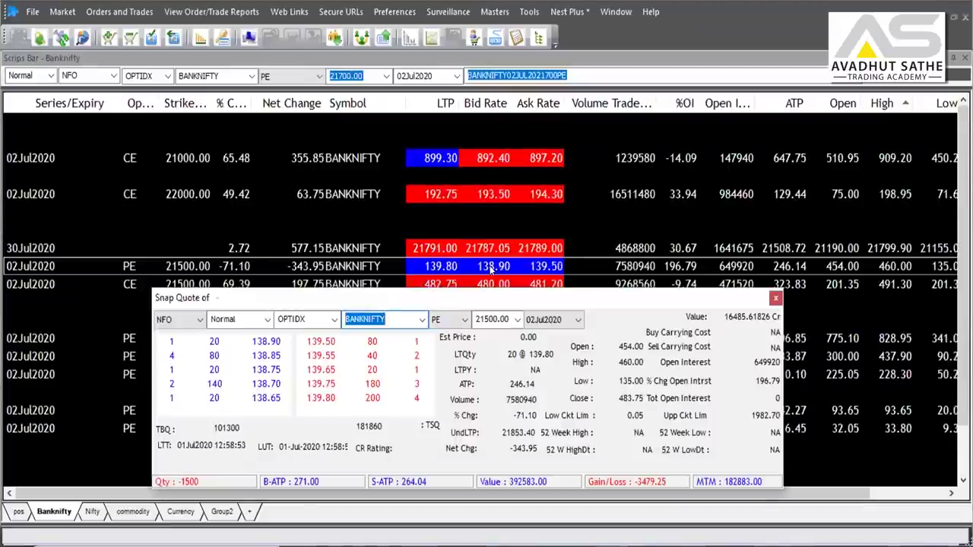
{"action": "key", "text": "F1"}
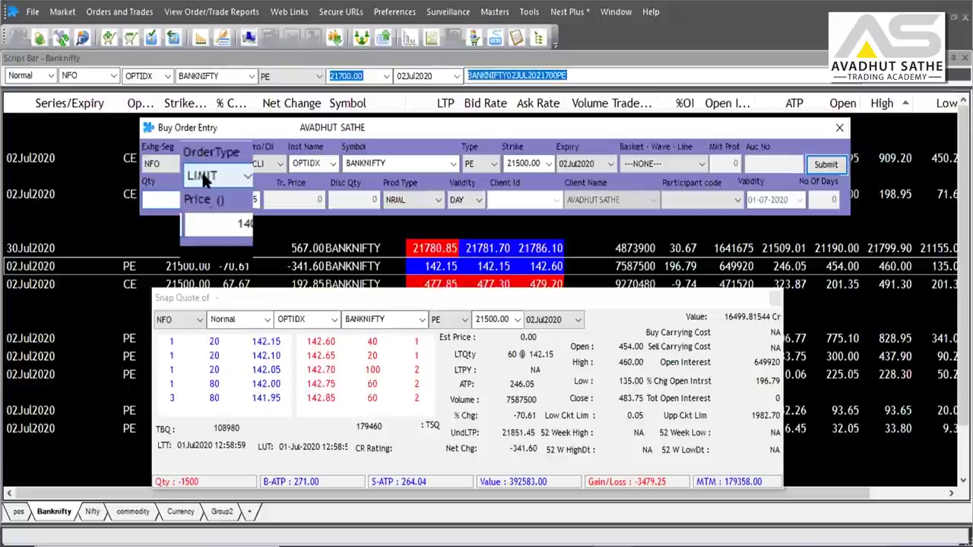
{"action": "left_click", "coordinate": [204, 176]}
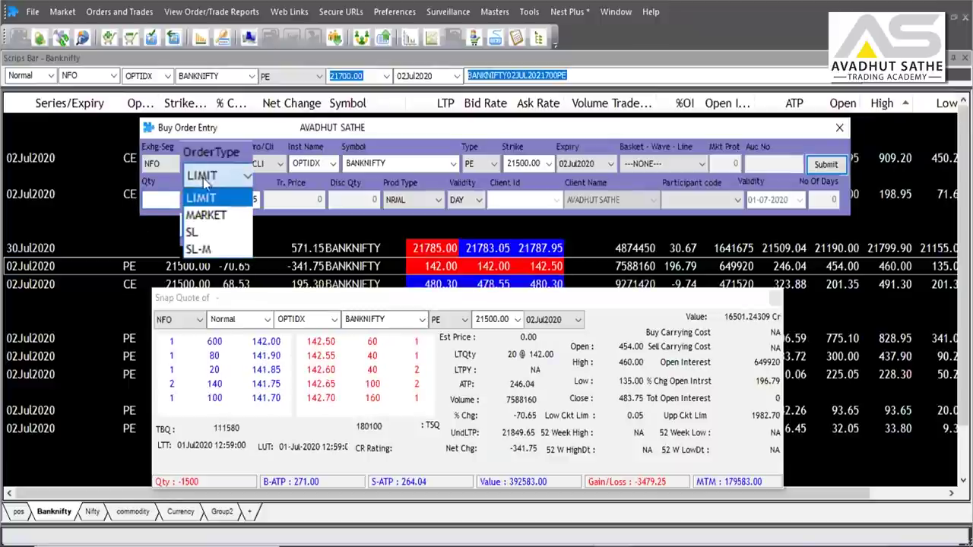
{"action": "left_click", "coordinate": [196, 232]}
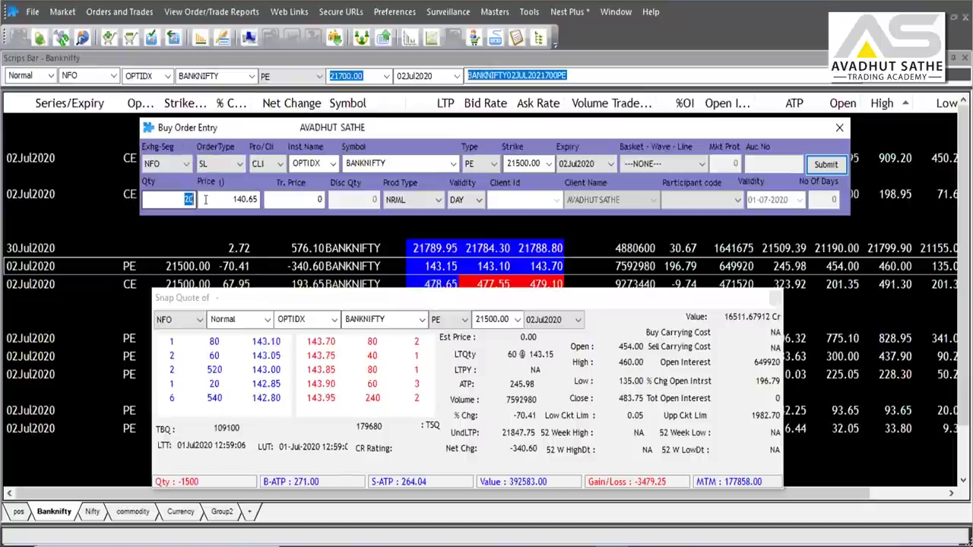
Step: Enter quantity 500 and limit price 190, and begin the trigger price entry
{"action": "type", "text": "500"}
{"action": "key", "text": "Tab"}
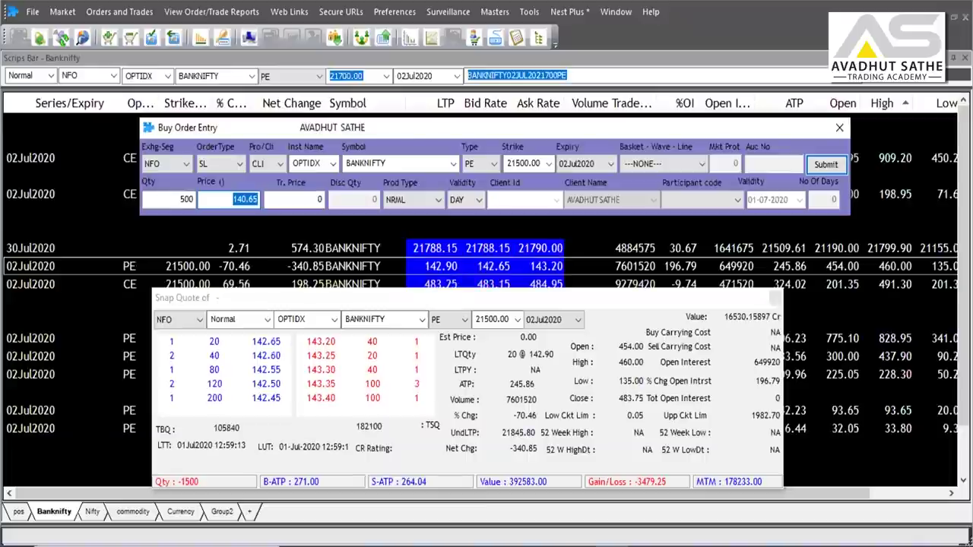
{"action": "type", "text": "90"}
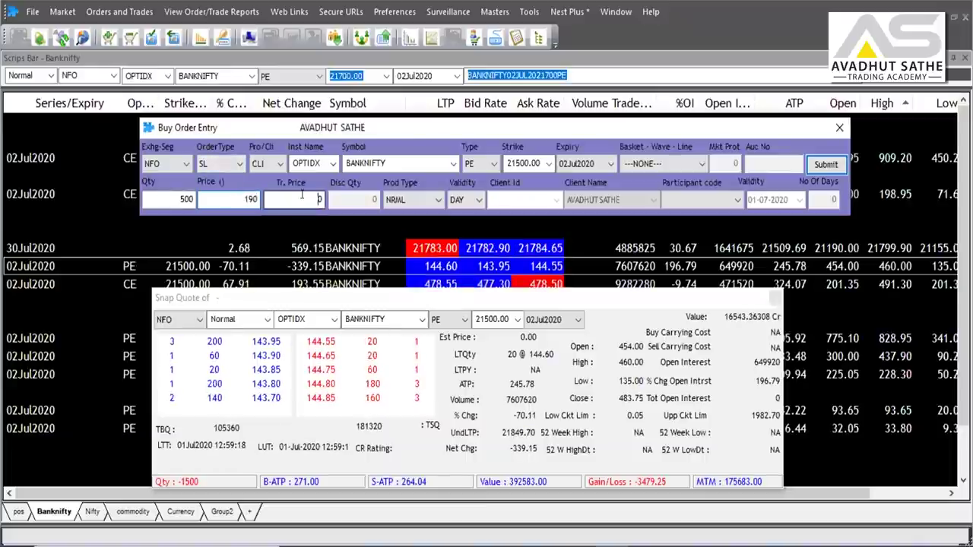
{"action": "left_click", "coordinate": [302, 195]}
{"action": "type", "text": "8"}
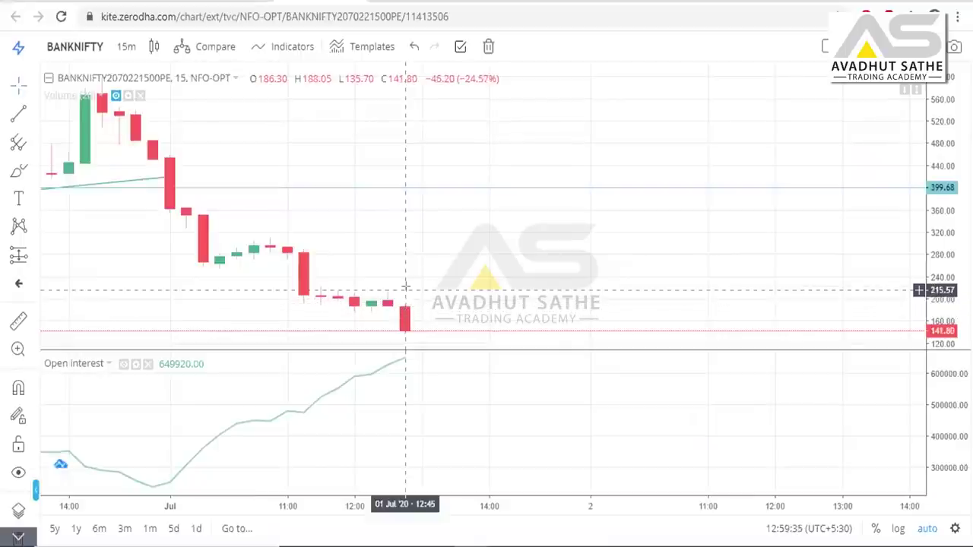
Step: Zoom the Kite put chart out to show more 15-minute candles up to the latest
{"action": "scroll", "coordinate": [409, 287], "scroll_direction": "down", "scroll_amount": 2}
{"action": "left_click_drag", "start_coordinate": [408, 287], "coordinate": [577, 314]}
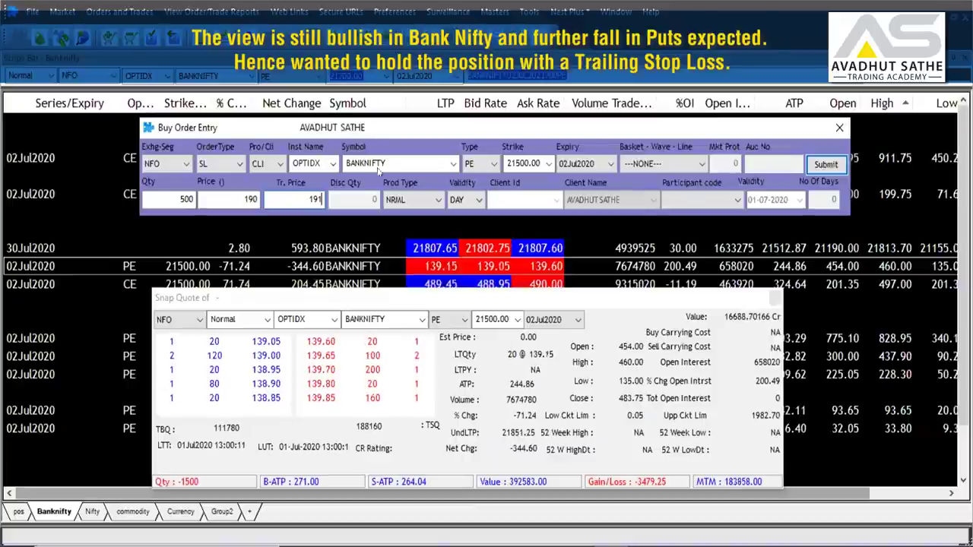
Step: Change the limit price to 192 and the product type to intraday MIS
{"action": "key", "text": "shift+Home"}
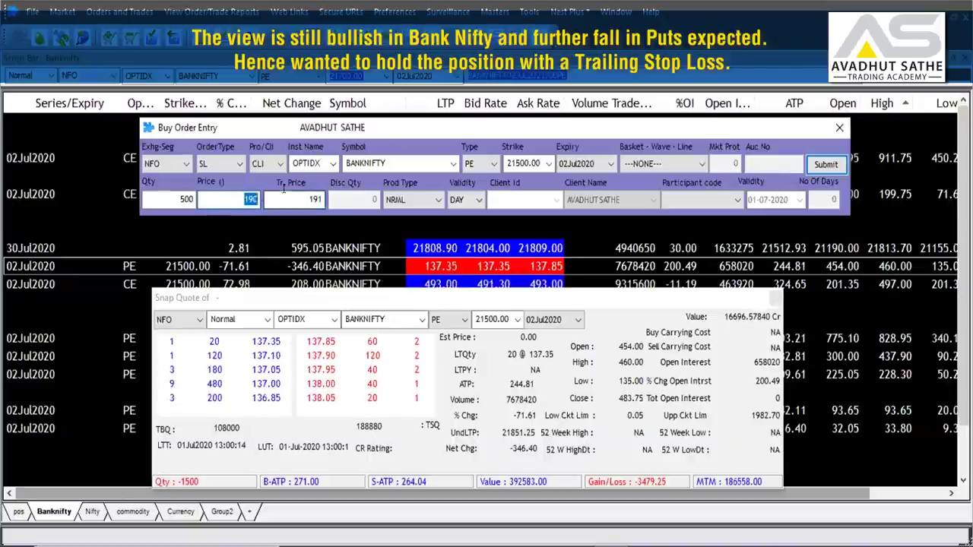
{"action": "type", "text": "192"}
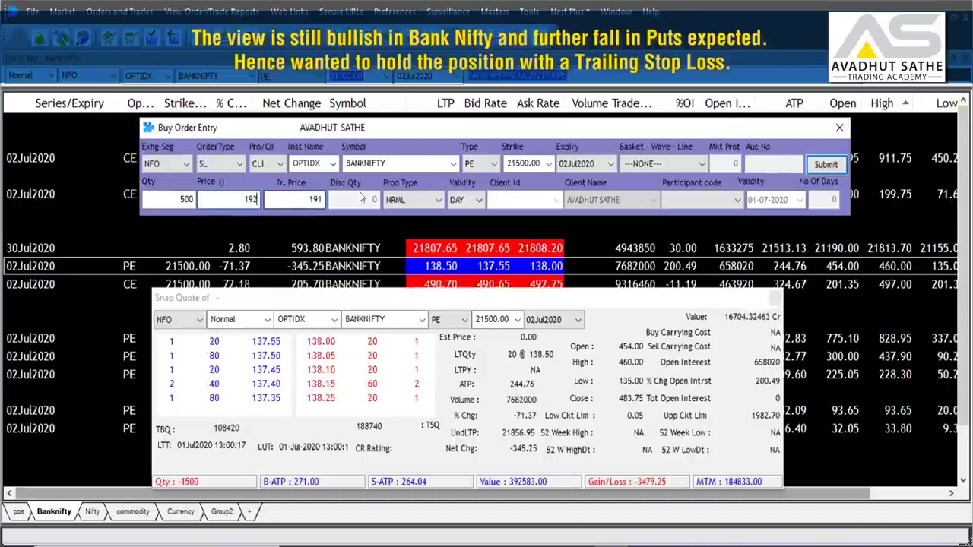
{"action": "left_click", "coordinate": [423, 200]}
{"action": "left_click", "coordinate": [415, 216]}
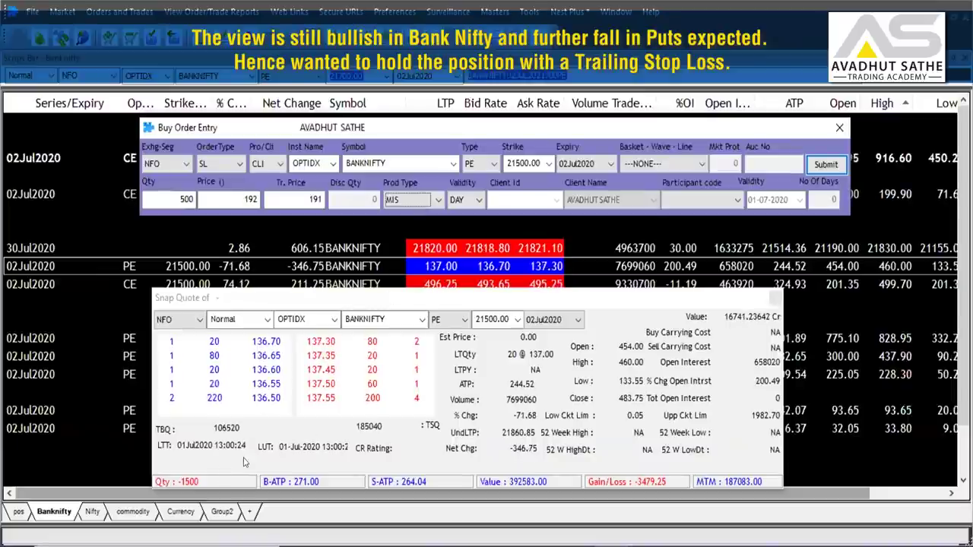
Step: Keep the order type as SL, set trigger price 191 and submit the buy
{"action": "left_click", "coordinate": [212, 163]}
{"action": "left_click", "coordinate": [207, 207]}
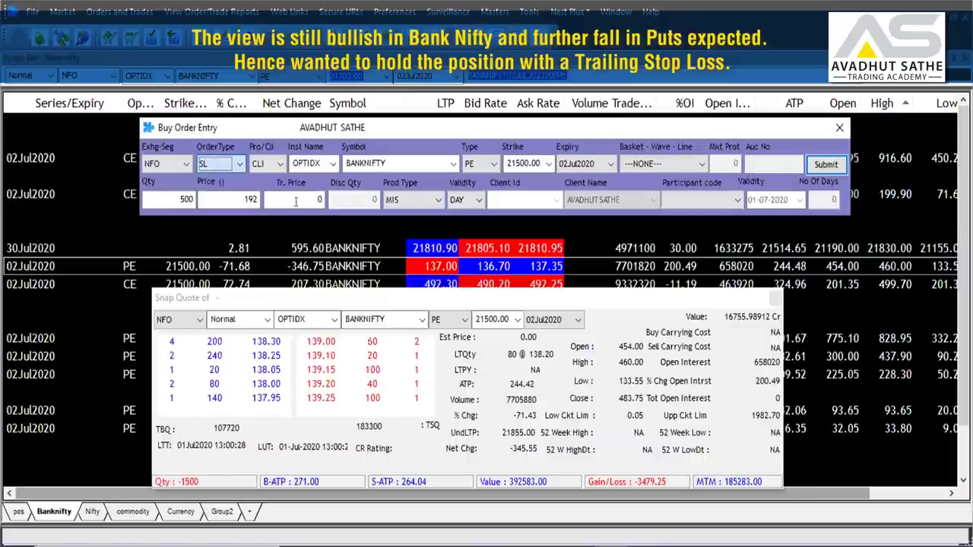
{"action": "double_click", "coordinate": [325, 198]}
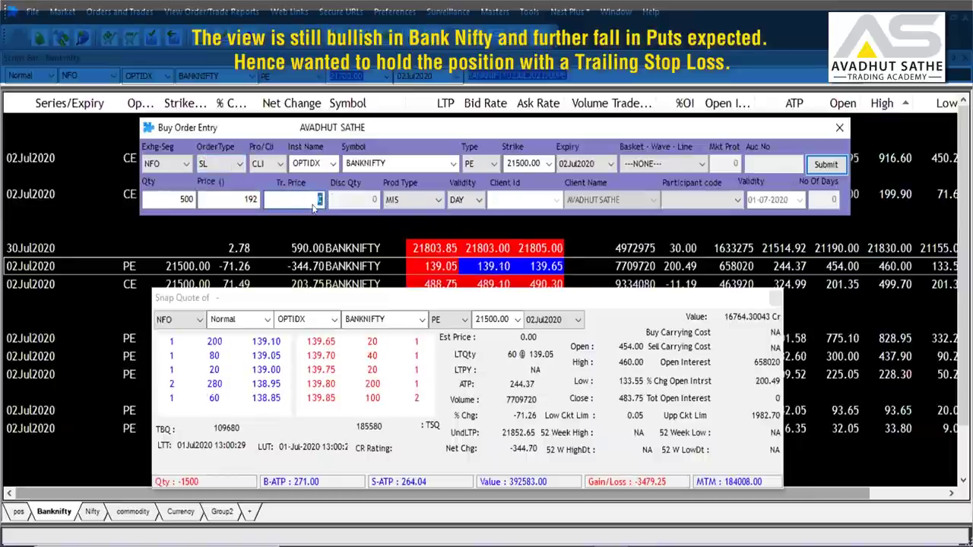
{"action": "type", "text": "191"}
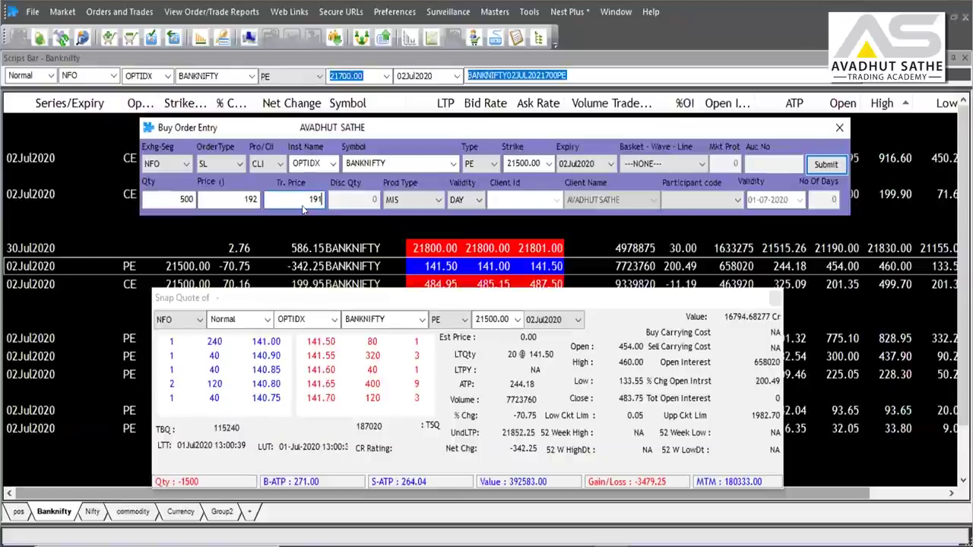
{"action": "left_click", "coordinate": [825, 165]}
Step: Confirm the order and view the order book with the Status column widened
{"action": "left_click", "coordinate": [825, 166]}
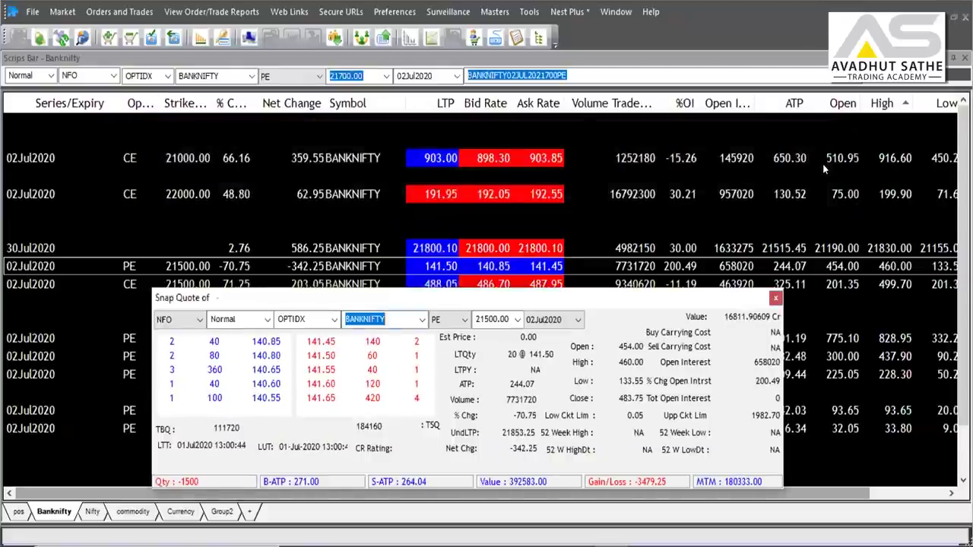
{"action": "left_click", "coordinate": [441, 265]}
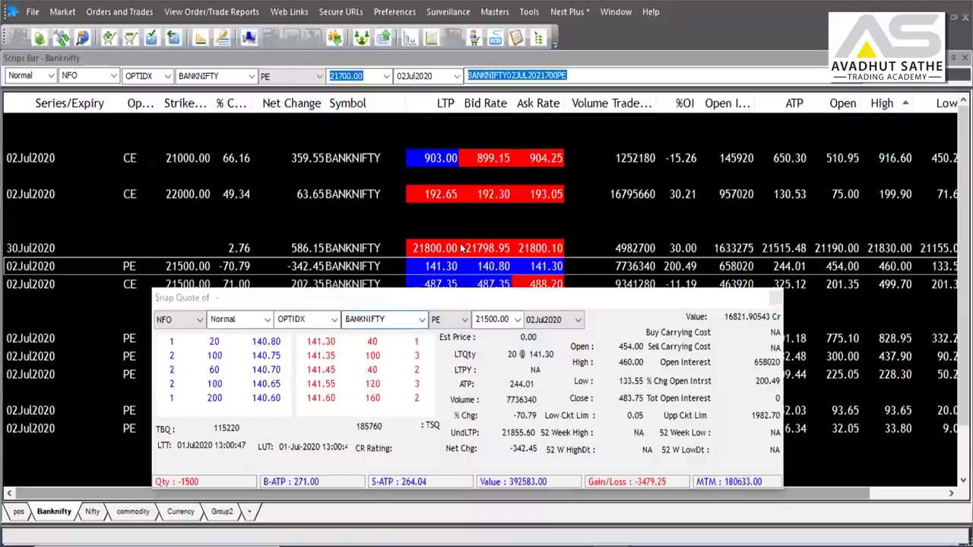
{"action": "key", "text": "F3"}
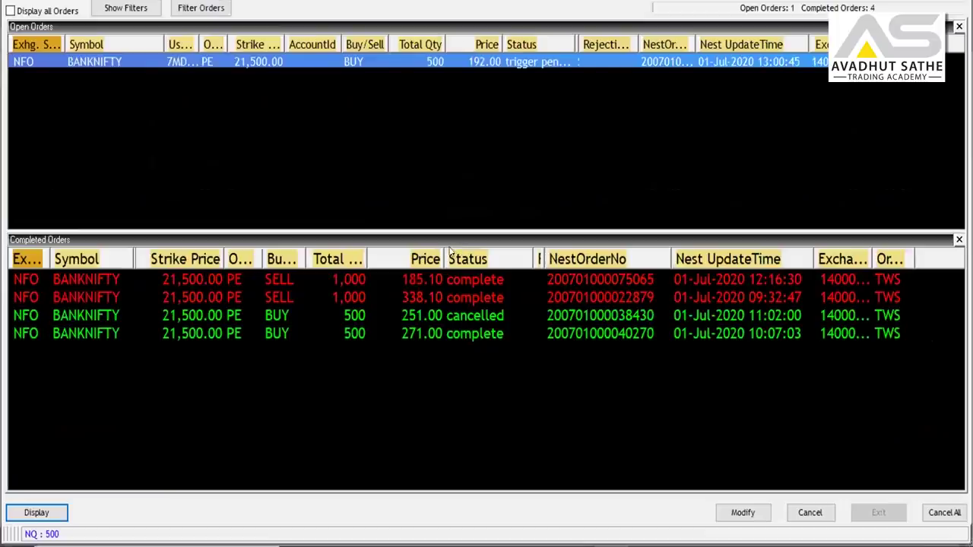
{"action": "left_click_drag", "start_coordinate": [451, 236], "coordinate": [456, 282]}
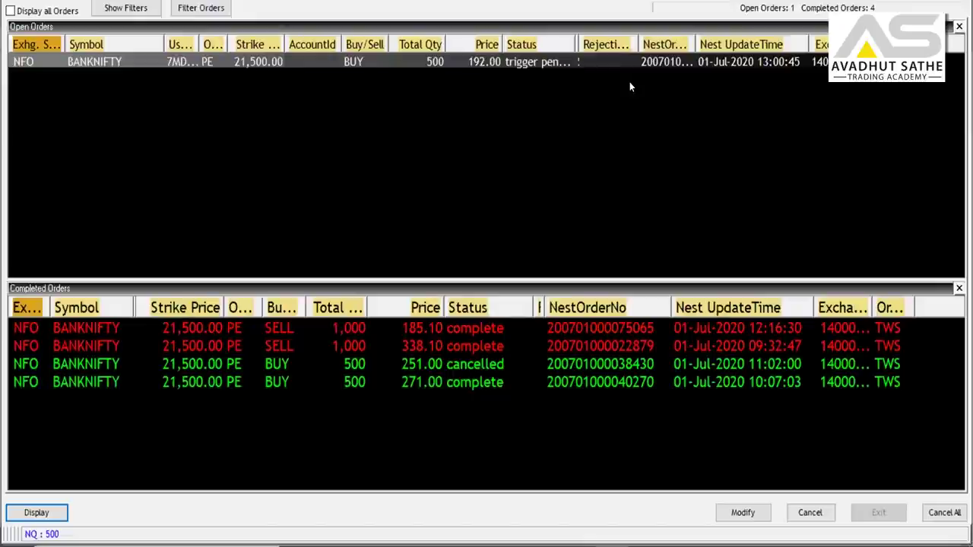
{"action": "double_click", "coordinate": [578, 44]}
Step: Review the trigger-pending 21500 put buy's details, then open it for modification
{"action": "left_click", "coordinate": [575, 64]}
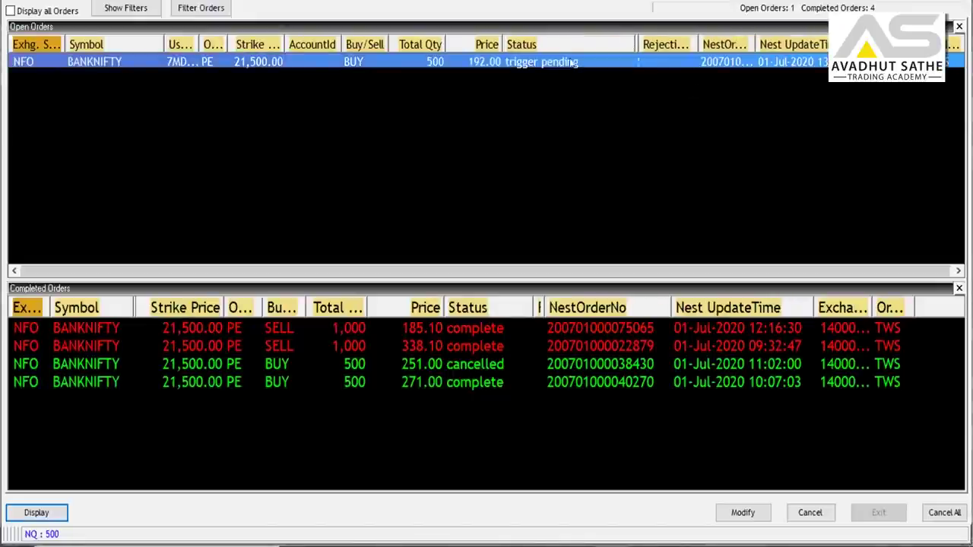
{"action": "double_click", "coordinate": [487, 62]}
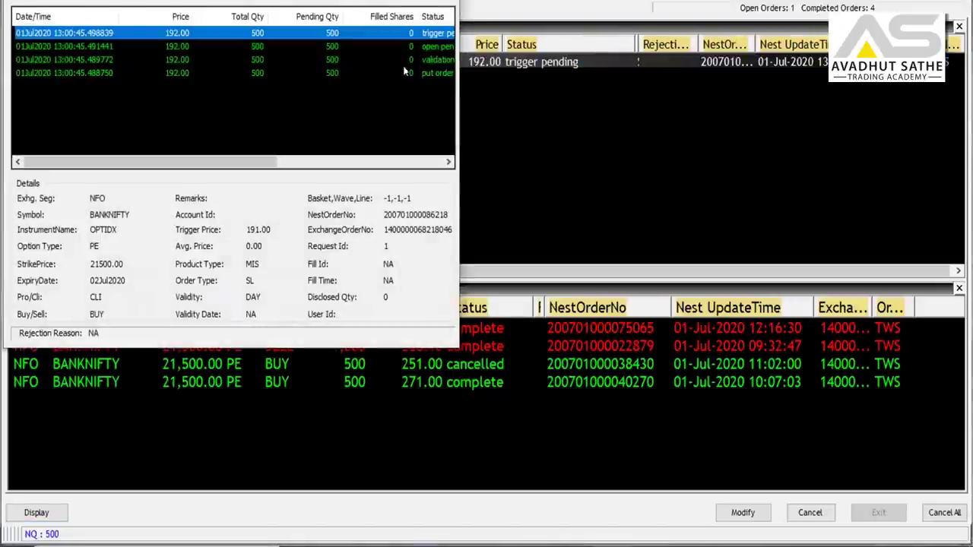
{"action": "key", "text": "Escape"}
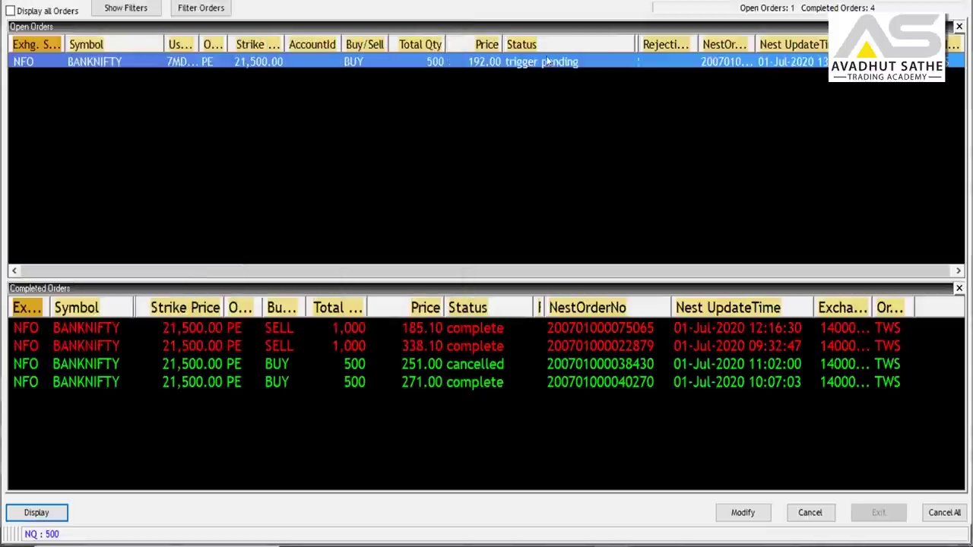
{"action": "left_click", "coordinate": [741, 514]}
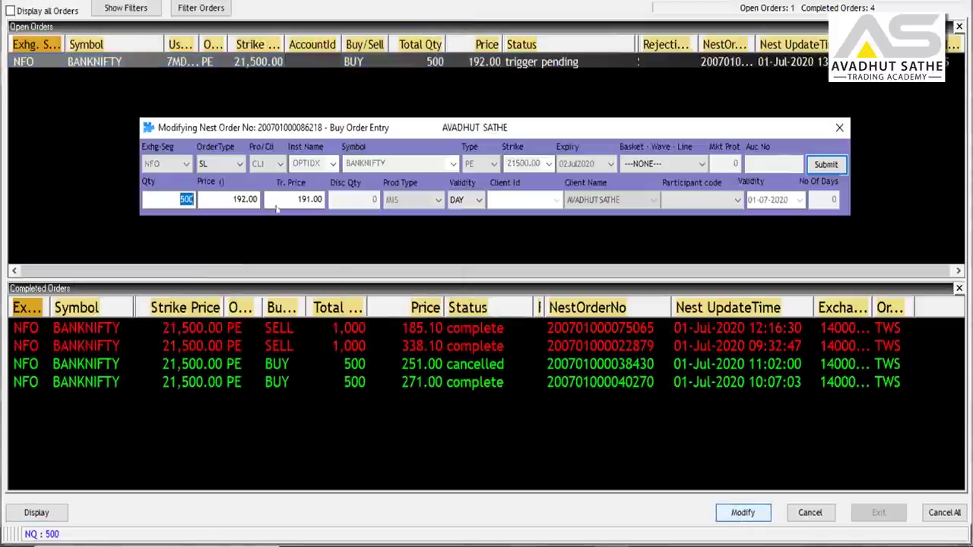
Step: Close the Modifying Nest Order dialog without changes
{"action": "left_click", "coordinate": [839, 129]}
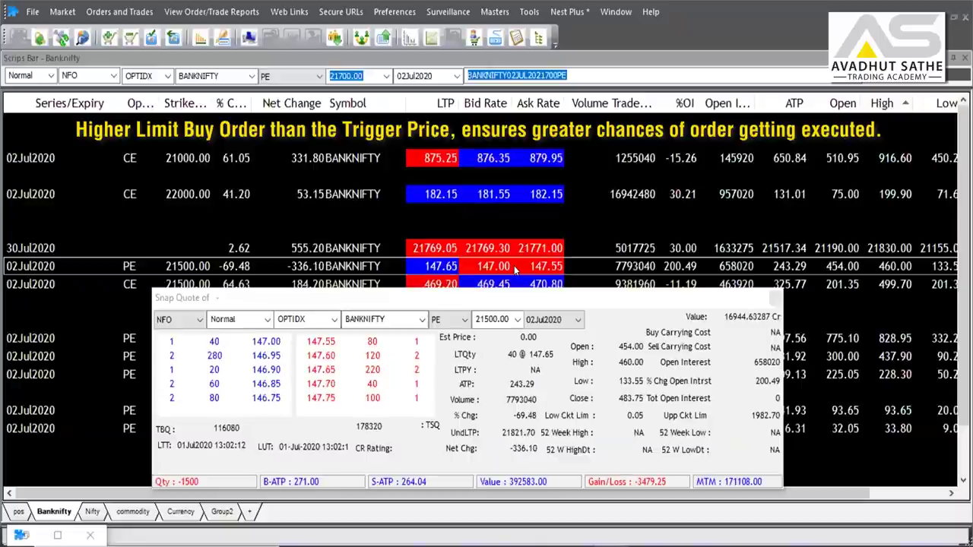
Step: Reopen the pending 21500 put buy for modification and make it SL-M with trigger 191
{"action": "left_click", "coordinate": [58, 537]}
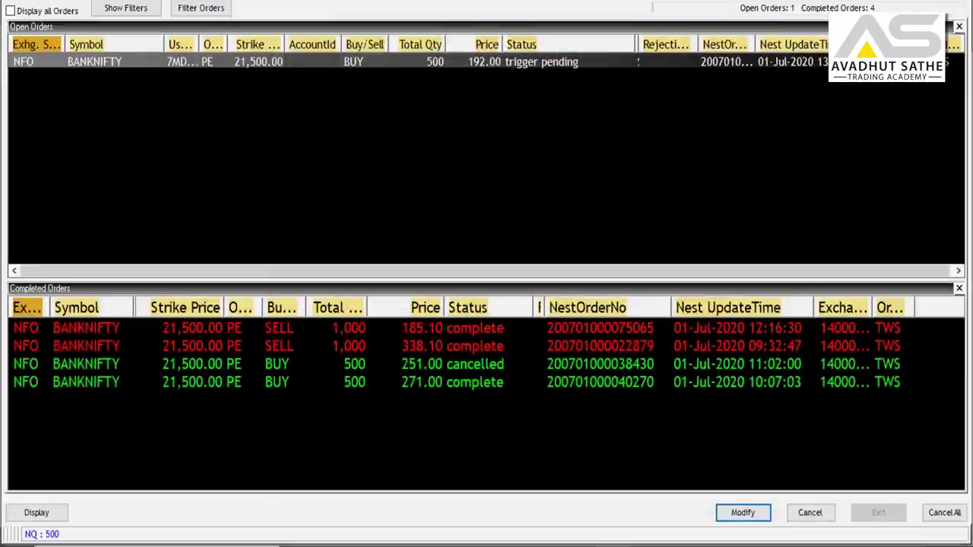
{"action": "left_click", "coordinate": [743, 513]}
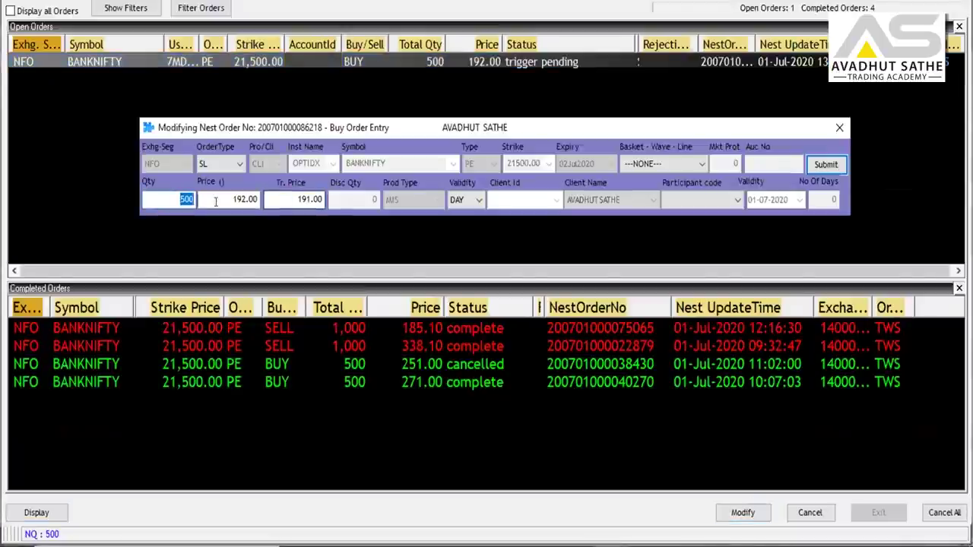
{"action": "key", "text": "Tab"}
{"action": "key", "text": "Tab"}
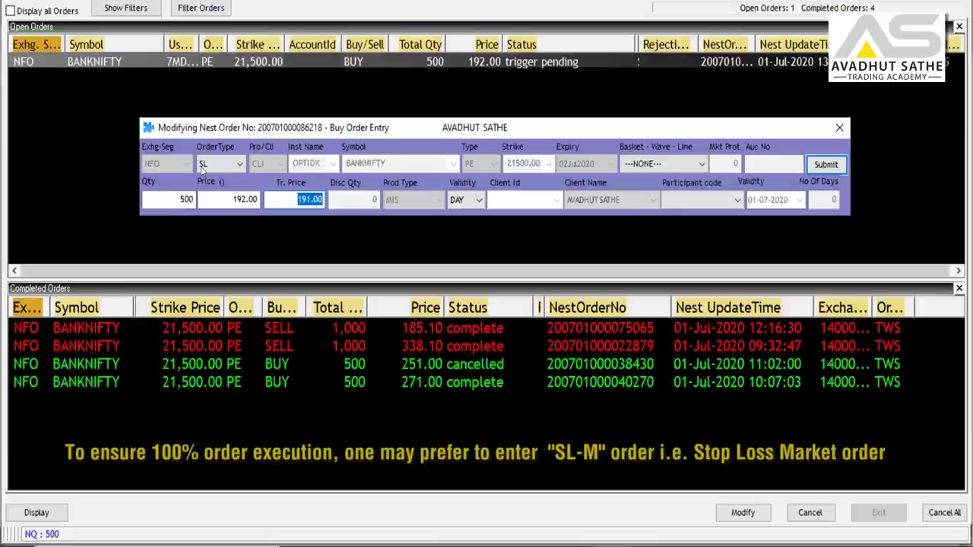
{"action": "left_click", "coordinate": [228, 164]}
{"action": "left_click", "coordinate": [210, 217]}
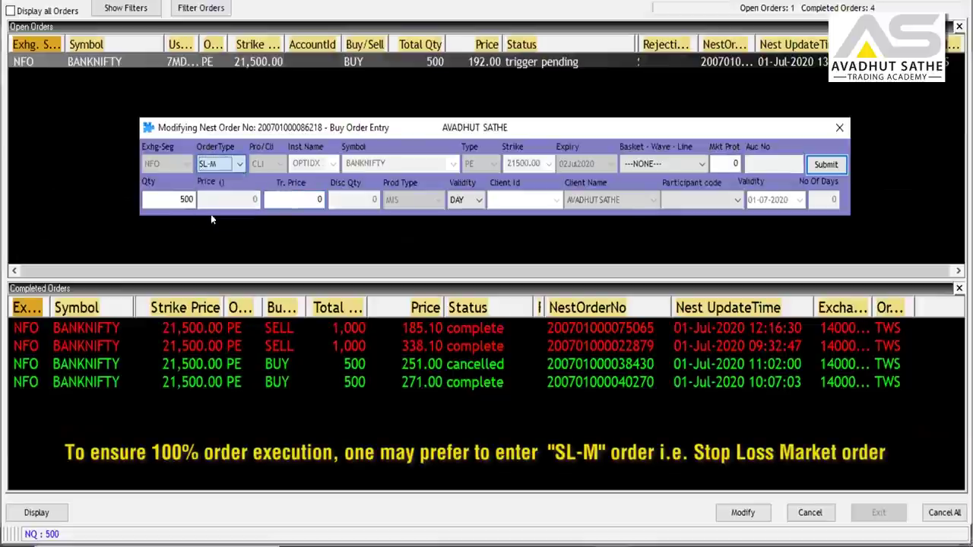
{"action": "type", "text": "19"}
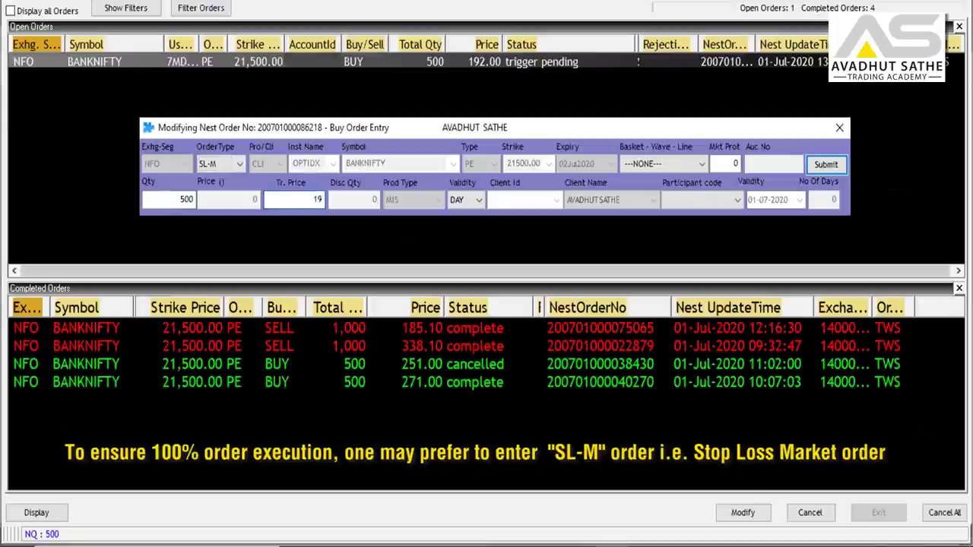
{"action": "type", "text": "1"}
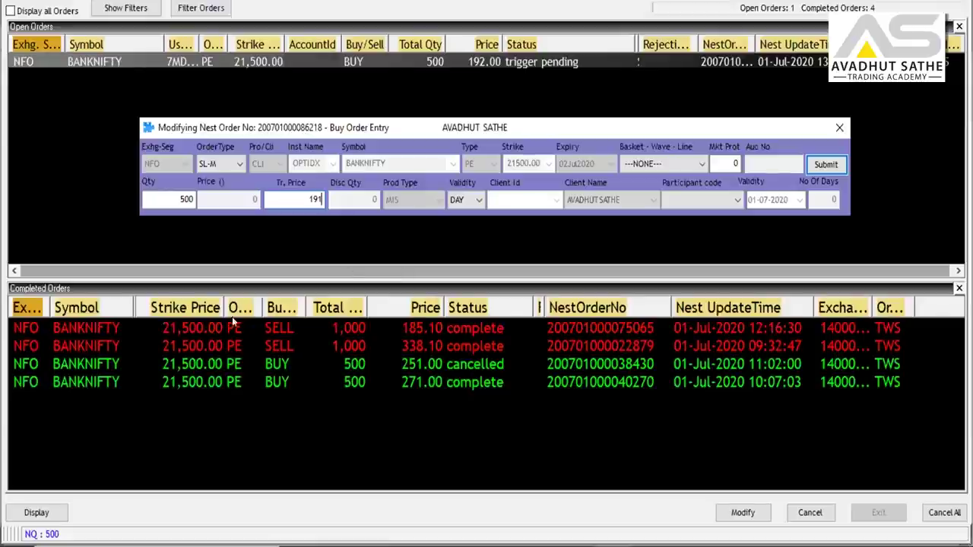
Step: Change the order type back to SL and enter trigger price 191
{"action": "left_click", "coordinate": [223, 160]}
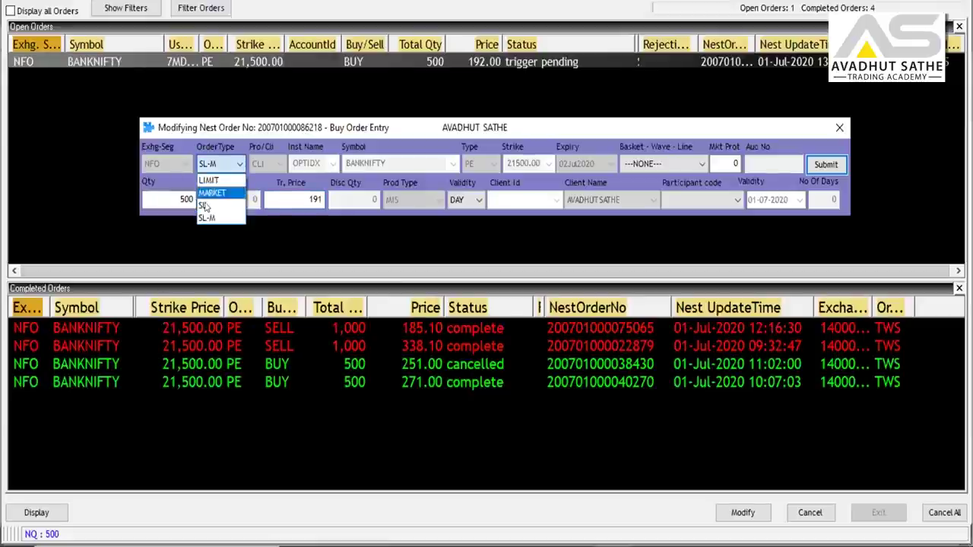
{"action": "left_click", "coordinate": [209, 196]}
{"action": "type", "text": "1"}
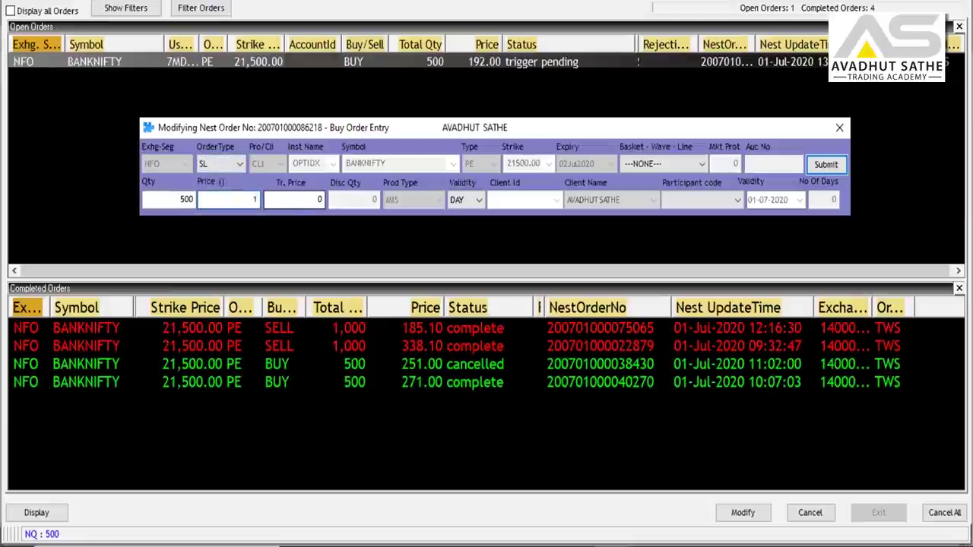
{"action": "type", "text": "94"}
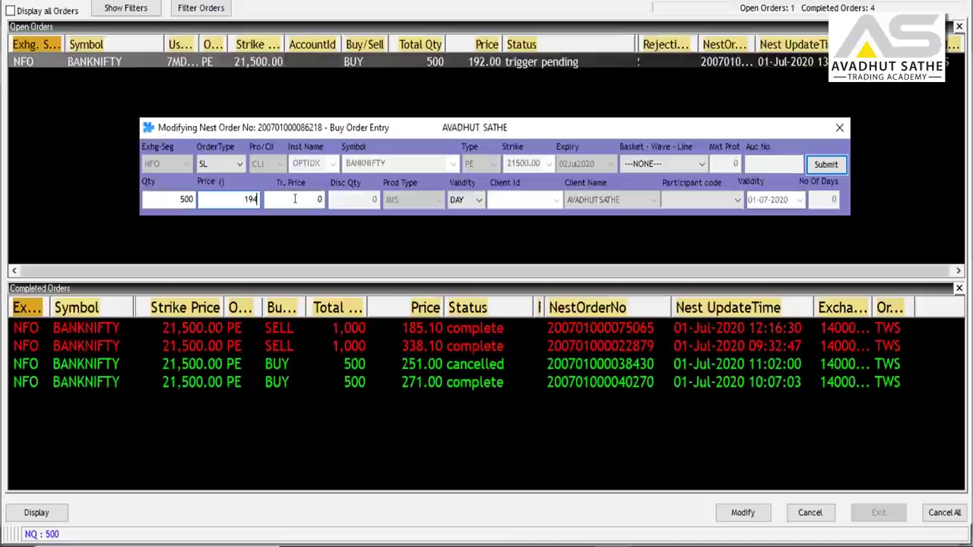
{"action": "left_click_drag", "start_coordinate": [262, 199], "coordinate": [228, 197]}
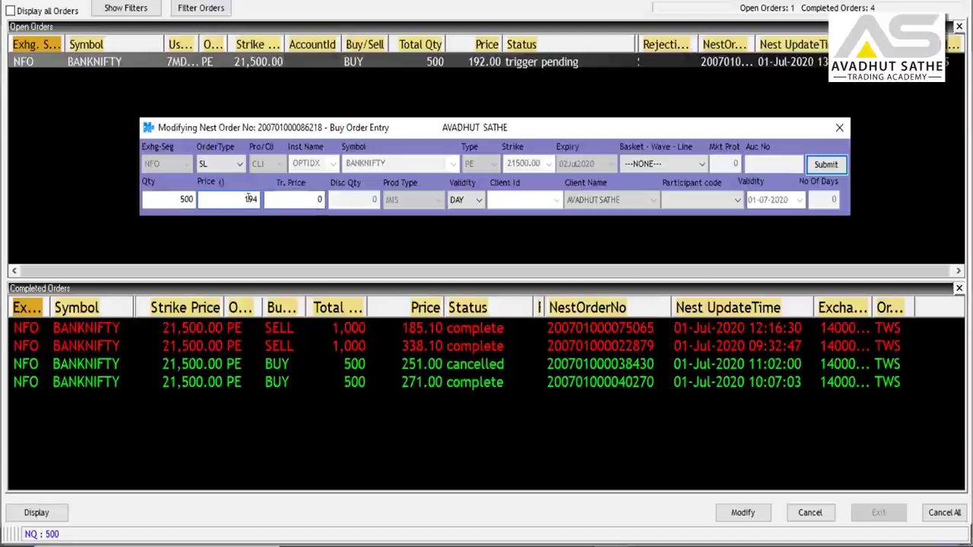
{"action": "key", "text": "Tab"}
{"action": "type", "text": "191"}
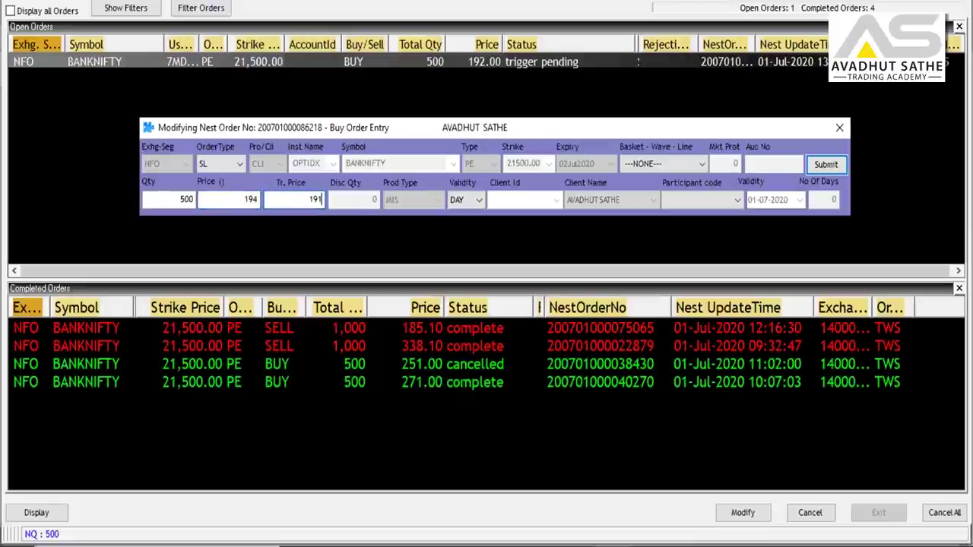
Step: Correct the limit price, settling on 195
{"action": "key", "text": "shift+Tab"}
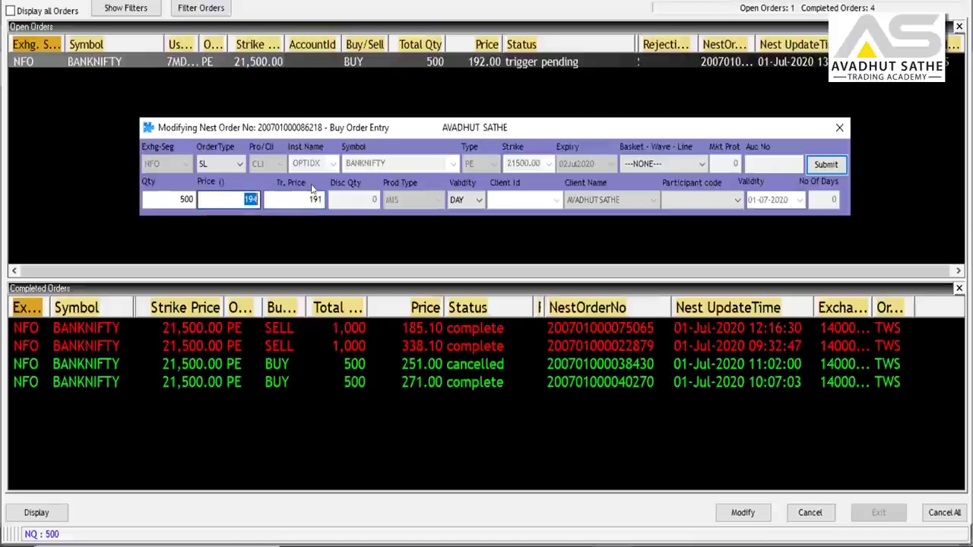
{"action": "type", "text": "195"}
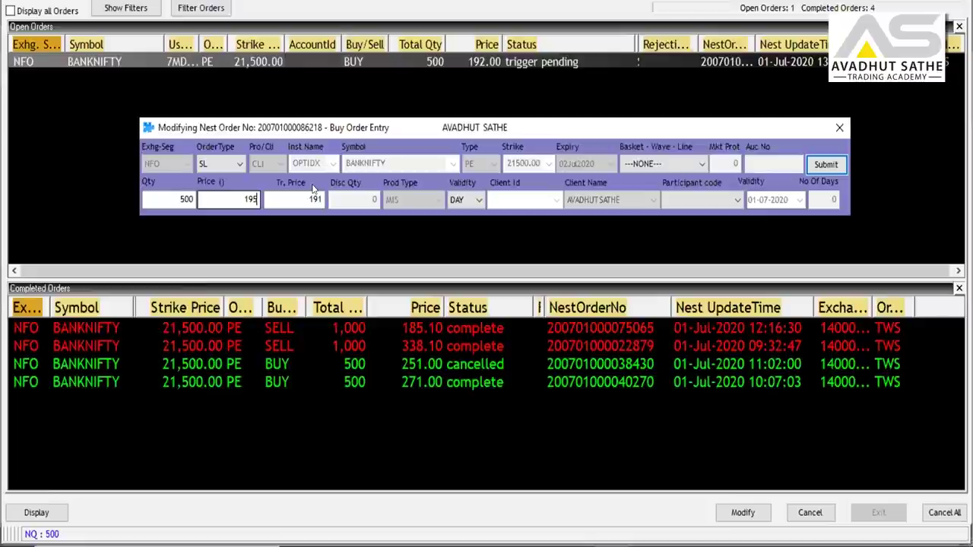
{"action": "key", "text": "BackSpace"}
{"action": "type", "text": "1"}
{"action": "key", "text": "BackSpace"}
{"action": "type", "text": "0"}
{"action": "key", "text": "BackSpace"}
{"action": "type", "text": "1"}
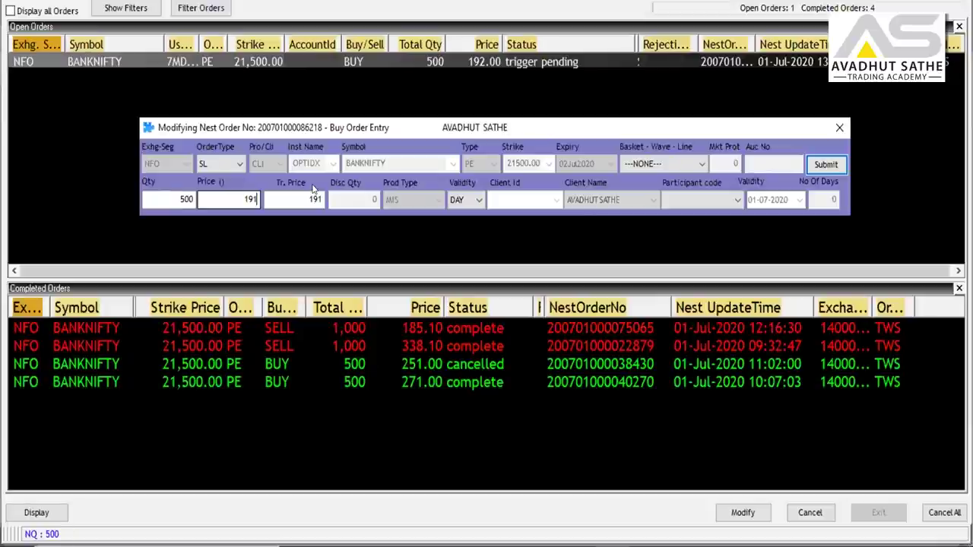
{"action": "key", "text": "BackSpace"}
{"action": "type", "text": "5"}
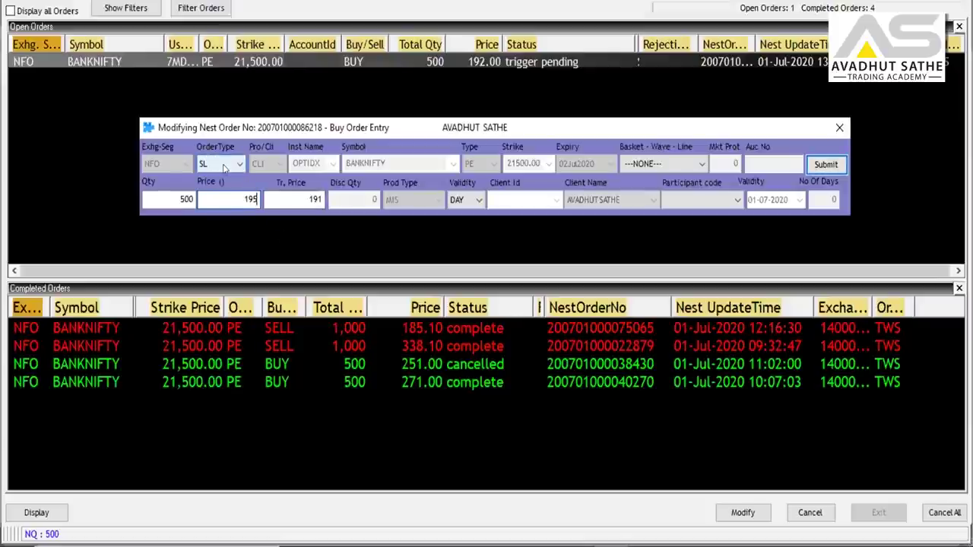
Step: Submit the order as SL-M with trigger 191 and close the order book
{"action": "left_click", "coordinate": [220, 164]}
{"action": "left_click", "coordinate": [209, 218]}
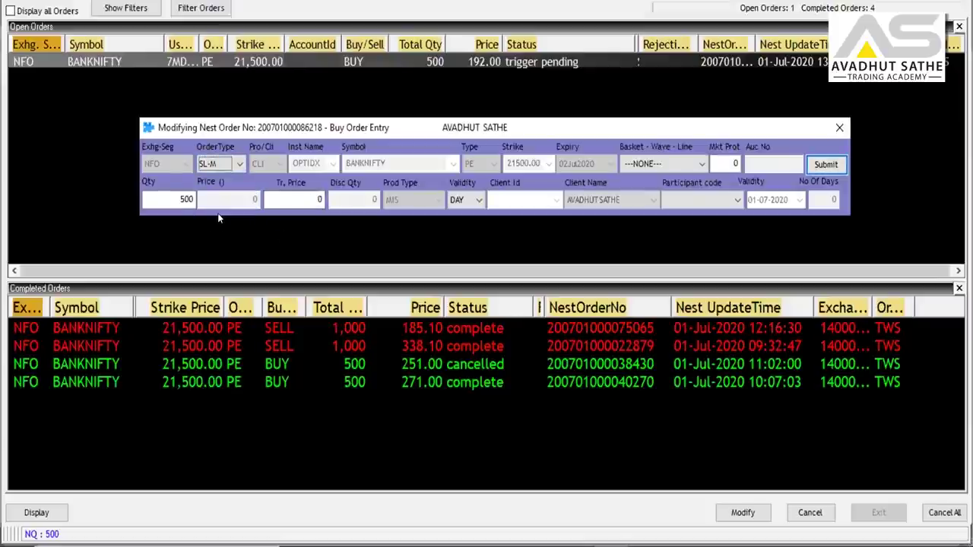
{"action": "double_click", "coordinate": [291, 199]}
{"action": "type", "text": "191"}
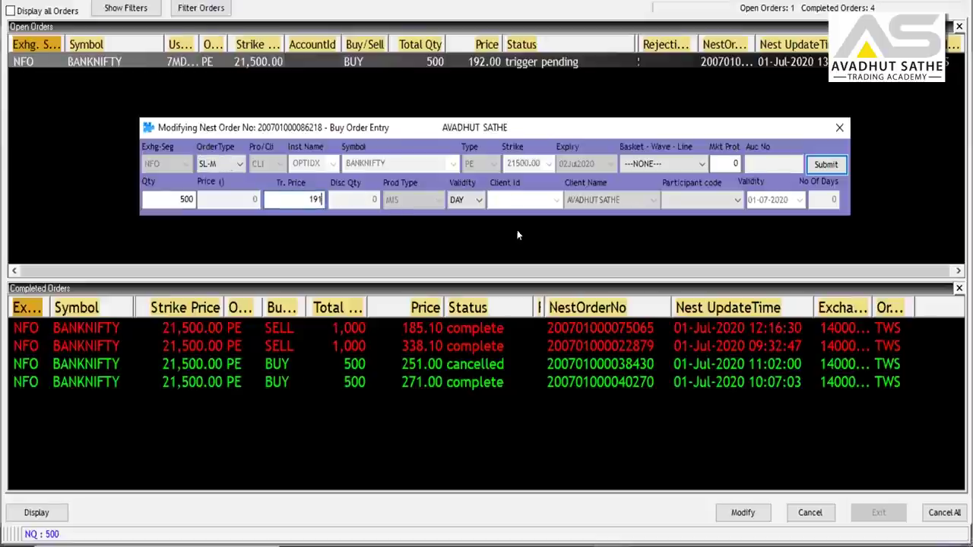
{"action": "key", "text": "Return"}
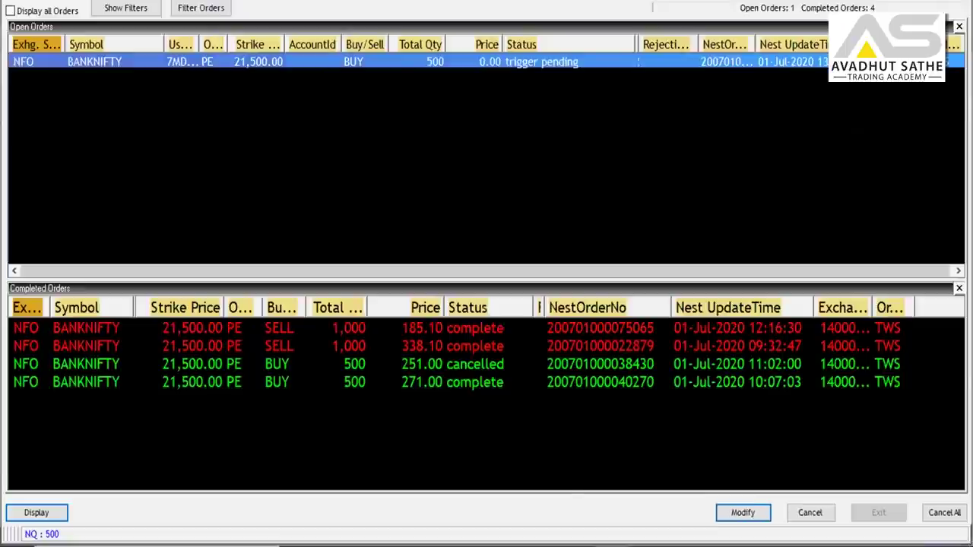
{"action": "key", "text": "Escape"}
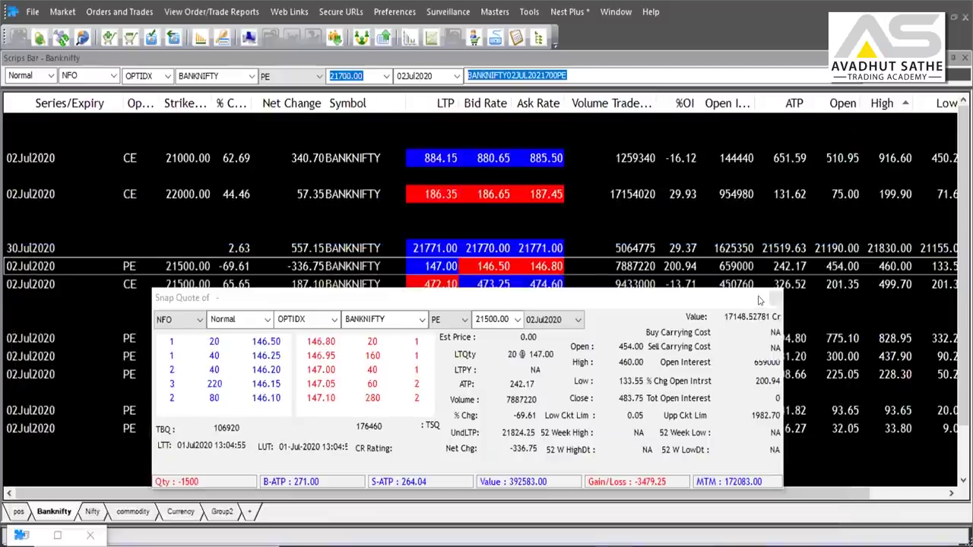
Step: From the market watch, start a buy order for the Bank Nifty 21500 put as stop-loss type
{"action": "key", "text": "Escape"}
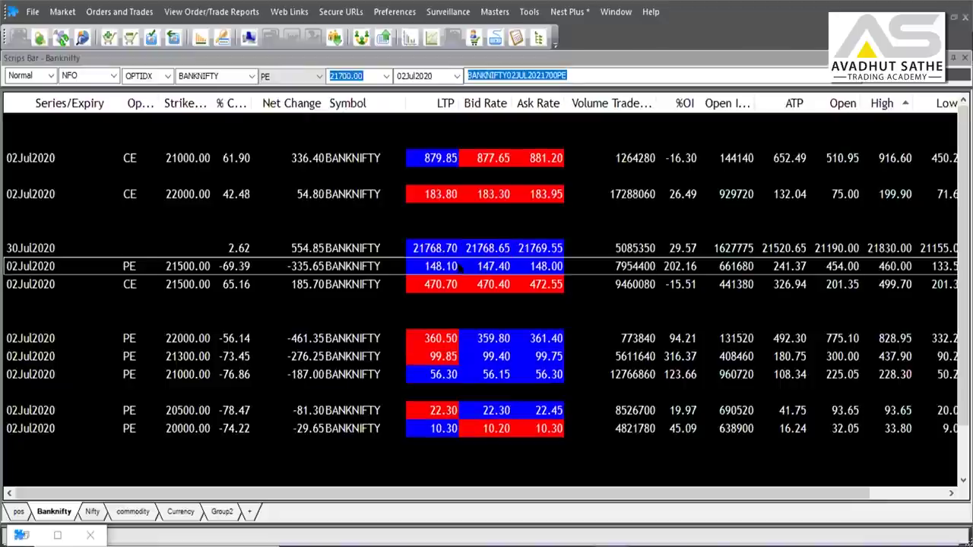
{"action": "key", "text": "F1"}
{"action": "type", "text": "5"}
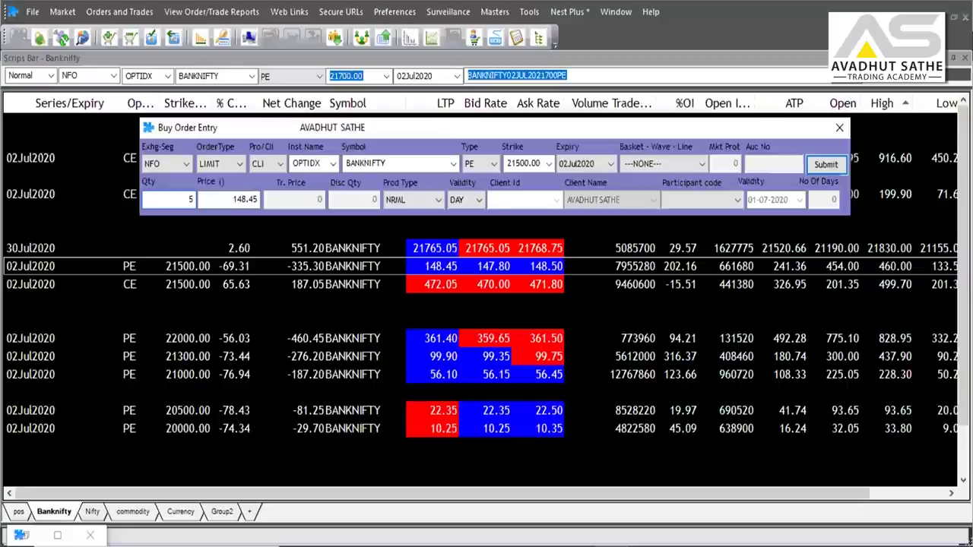
{"action": "type", "text": "00"}
{"action": "key", "text": "Tab"}
{"action": "type", "text": "150"}
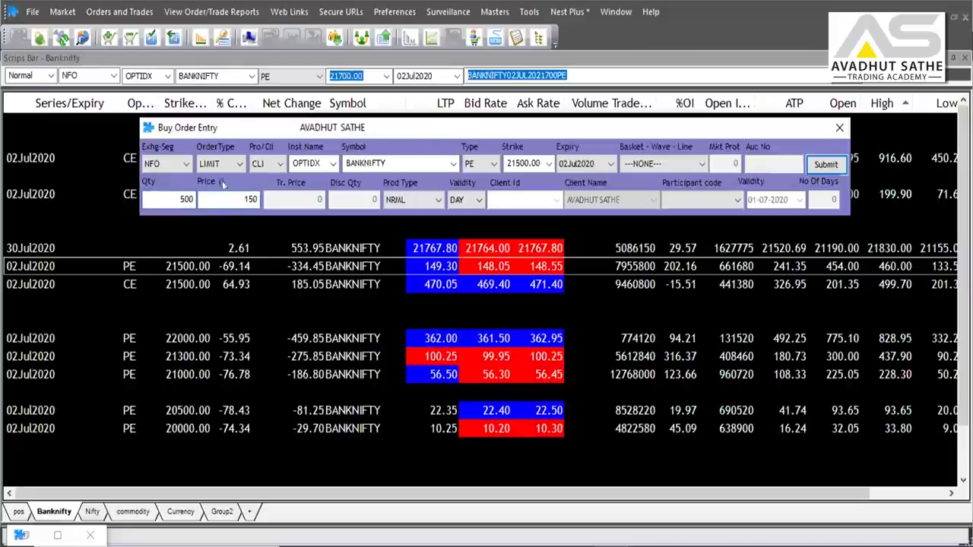
{"action": "left_click", "coordinate": [228, 163]}
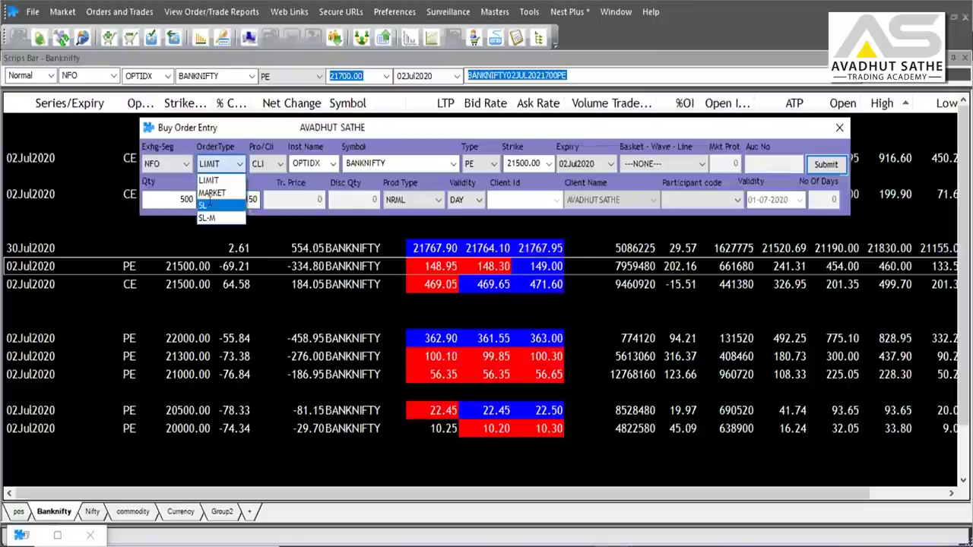
{"action": "left_click", "coordinate": [207, 205]}
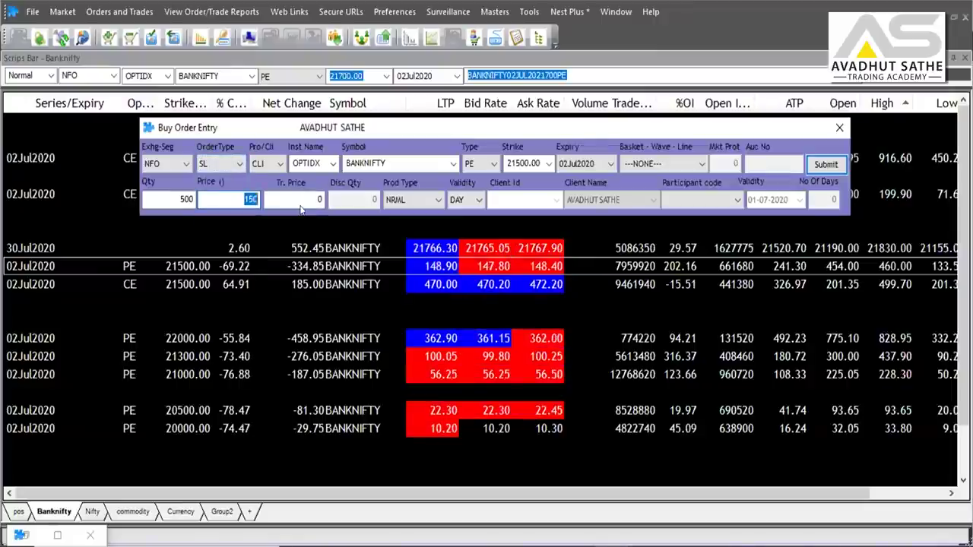
Step: Set limit 155, trigger 150, intraday MIS and quantity 100, then submit the stop-loss buy
{"action": "type", "text": "155"}
{"action": "key", "text": "Tab"}
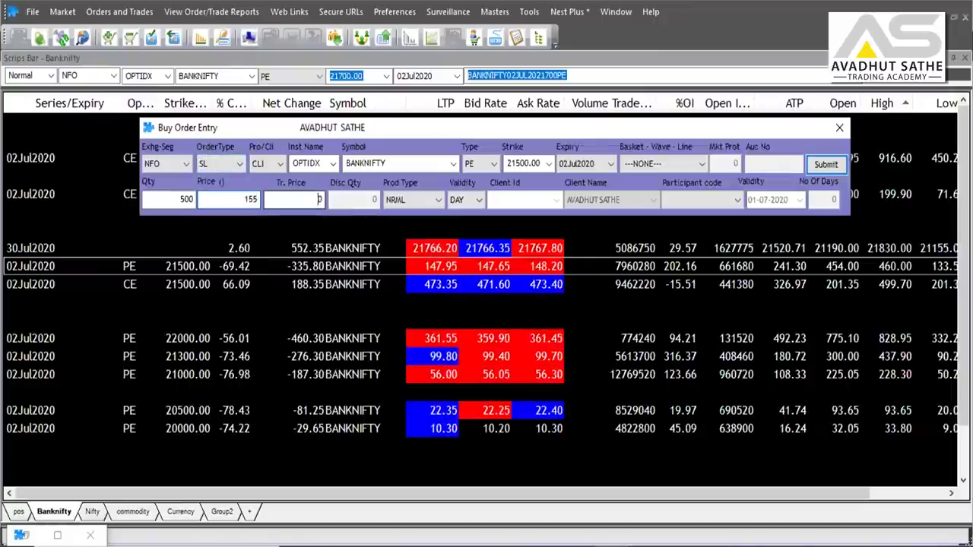
{"action": "type", "text": "15"}
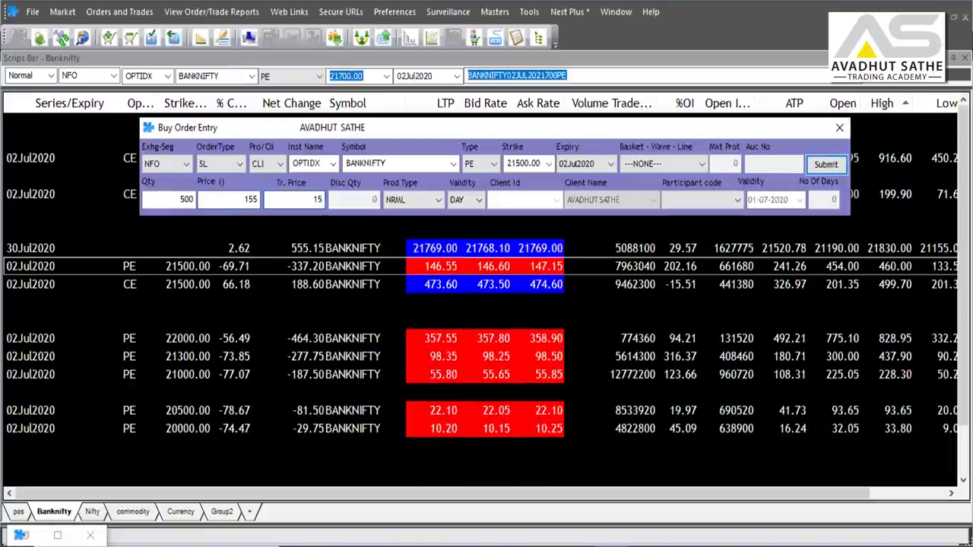
{"action": "type", "text": "0"}
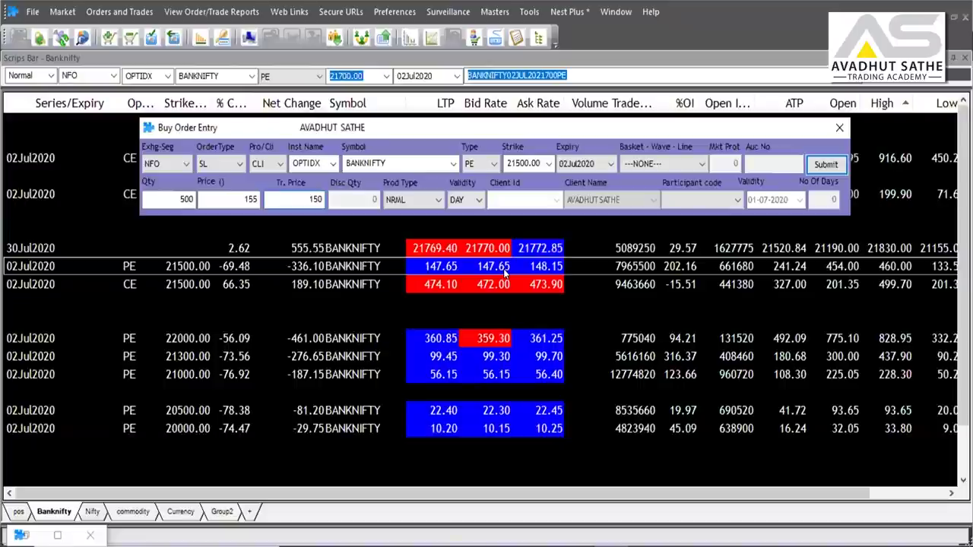
{"action": "double_click", "coordinate": [247, 198]}
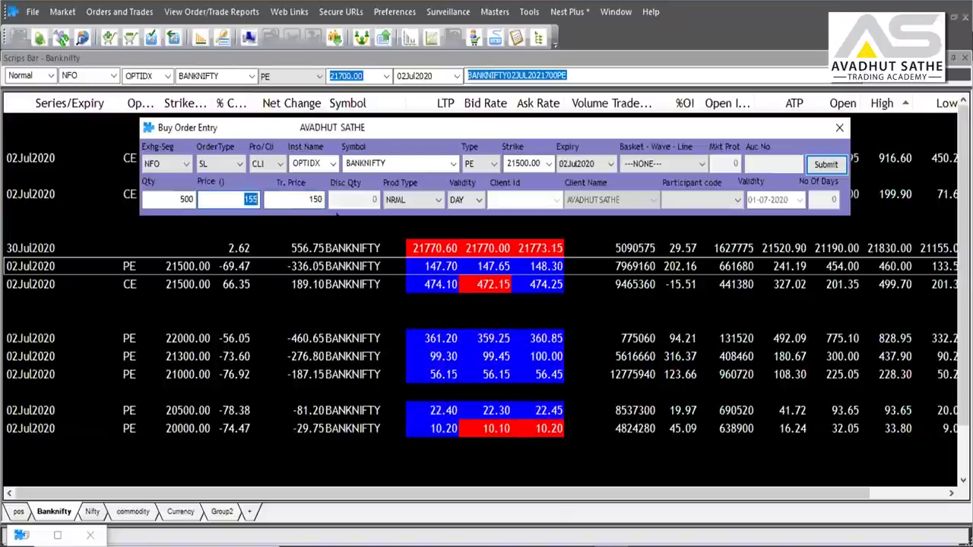
{"action": "left_click", "coordinate": [418, 199]}
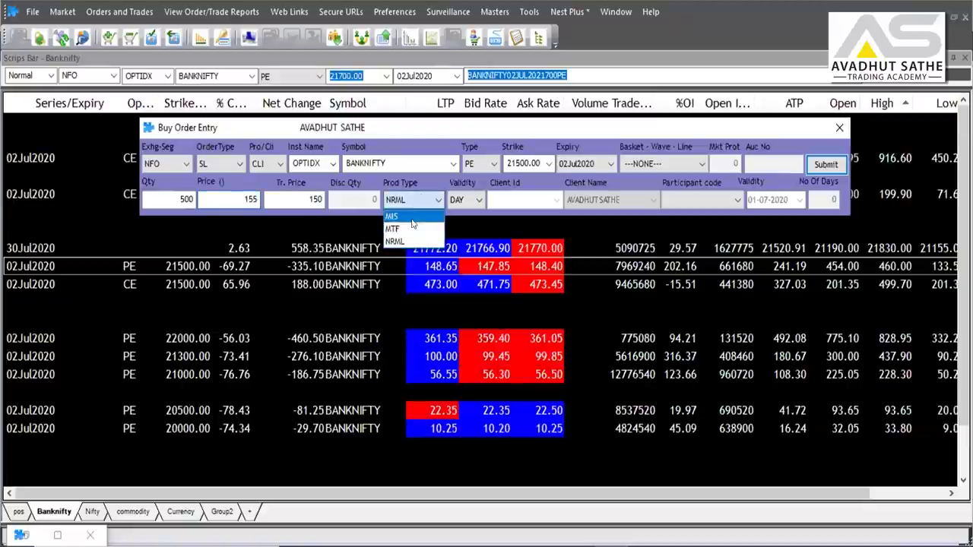
{"action": "left_click", "coordinate": [412, 218]}
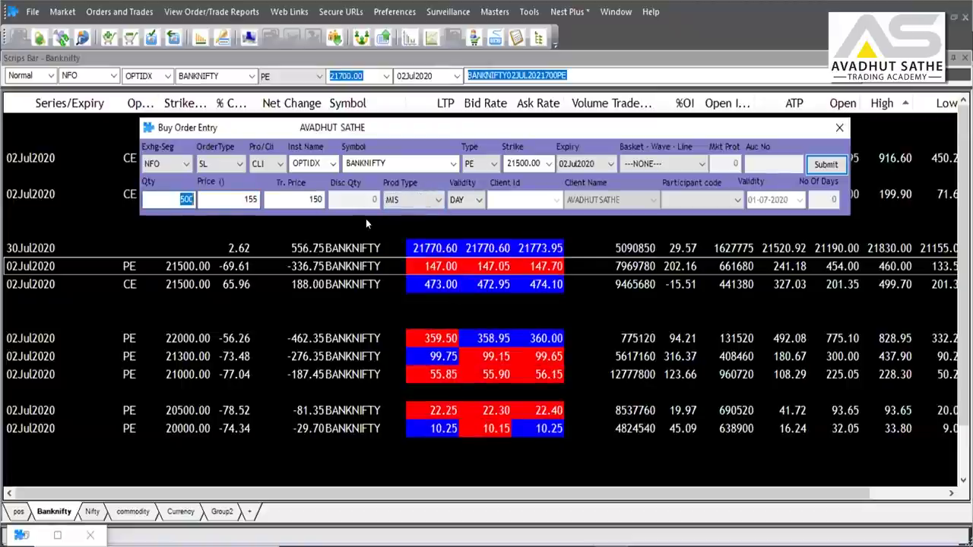
{"action": "type", "text": "1"}
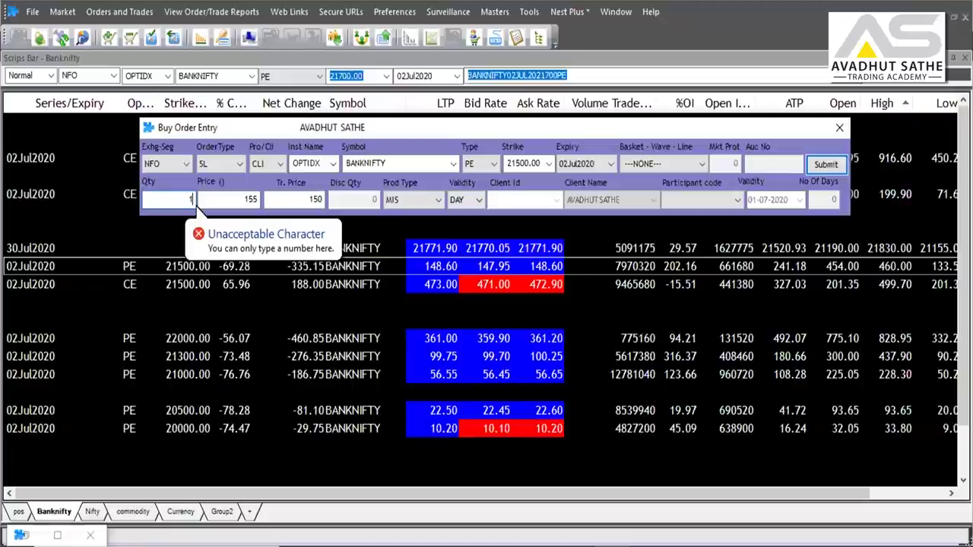
{"action": "type", "text": "00"}
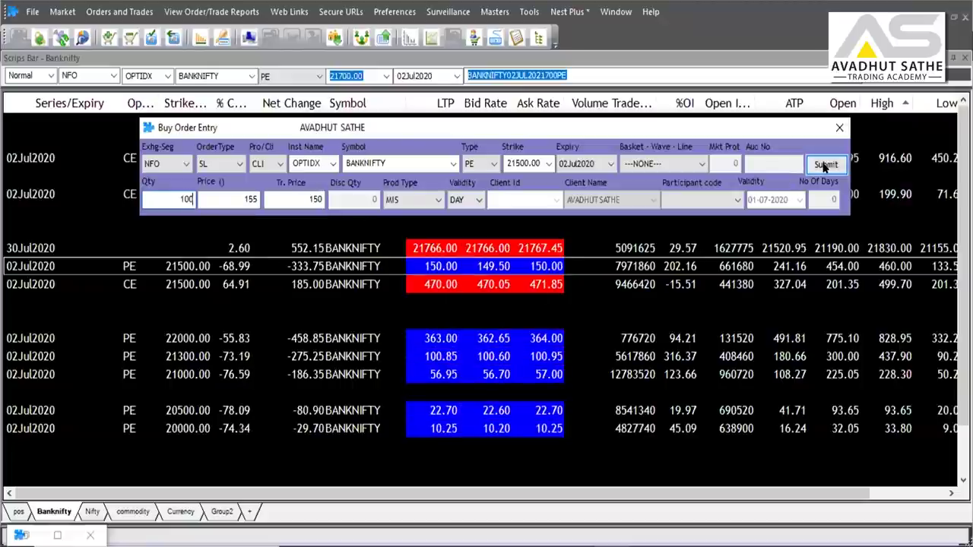
{"action": "left_click", "coordinate": [825, 165]}
{"action": "left_click", "coordinate": [825, 165]}
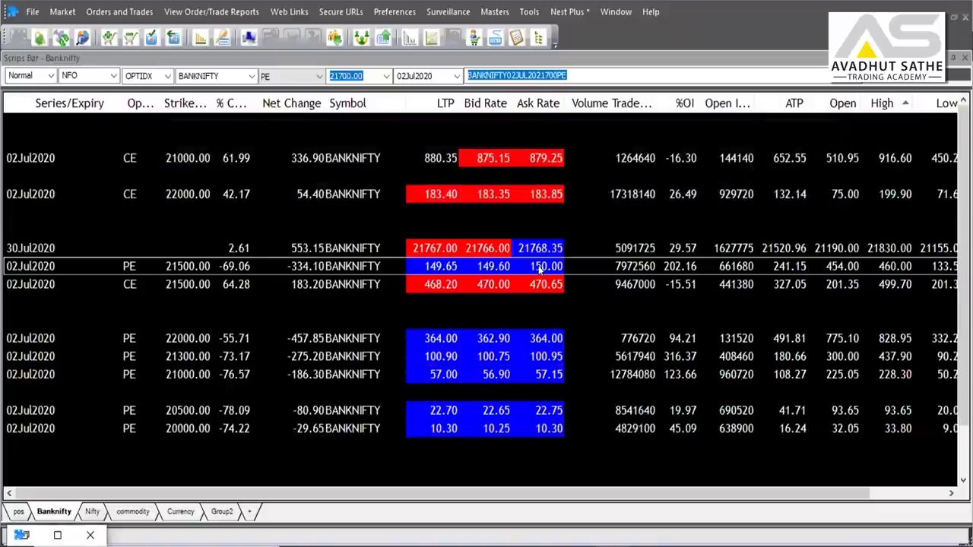
{"action": "key", "text": "F5"}
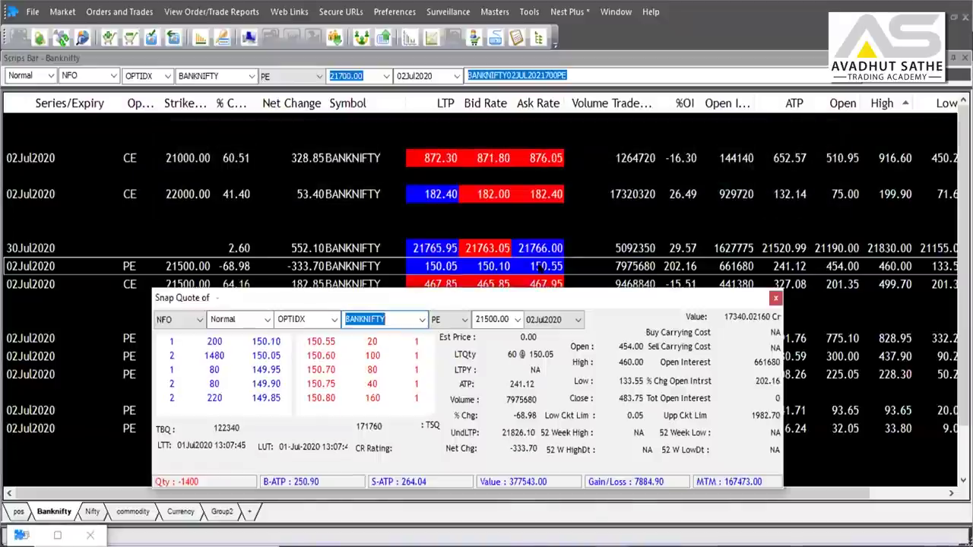
{"action": "key", "text": "Escape"}
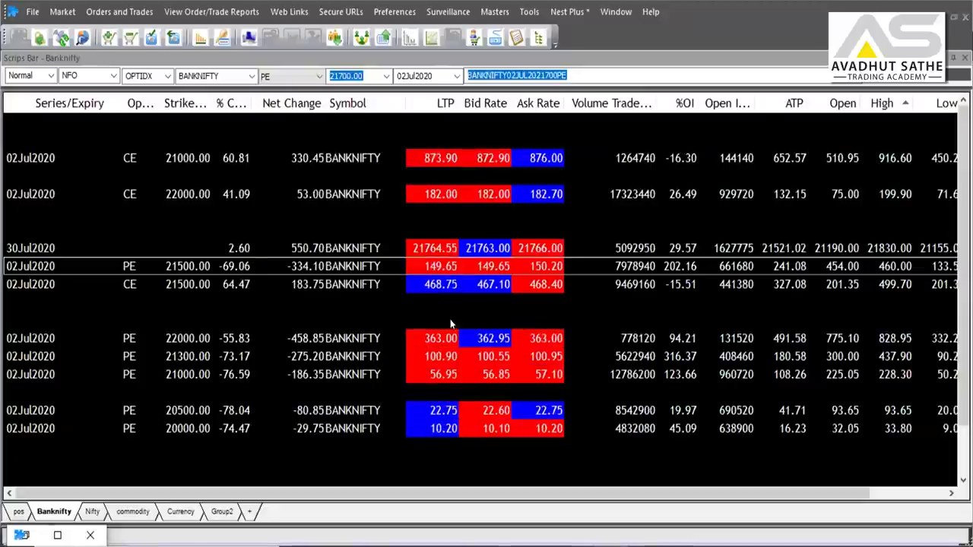
{"action": "left_click", "coordinate": [58, 534]}
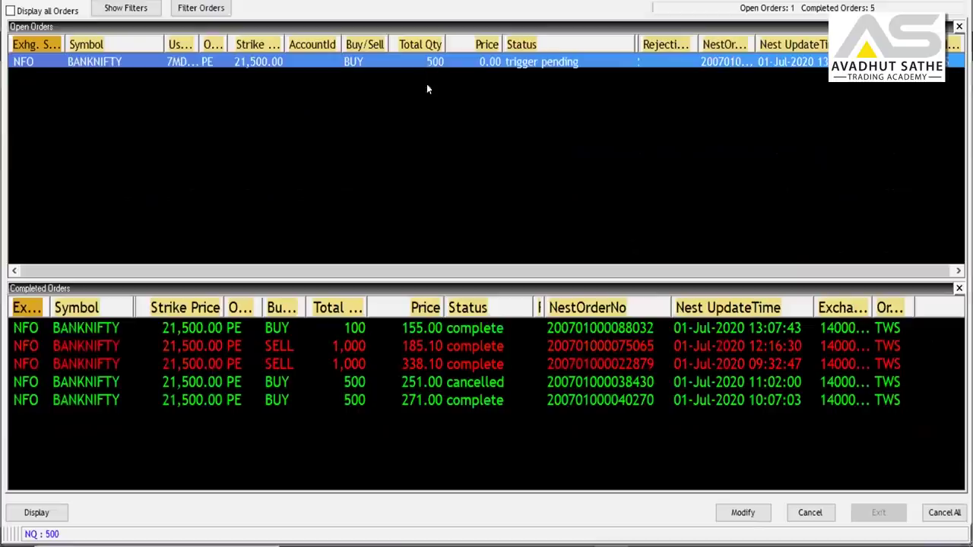
{"action": "left_click", "coordinate": [434, 331]}
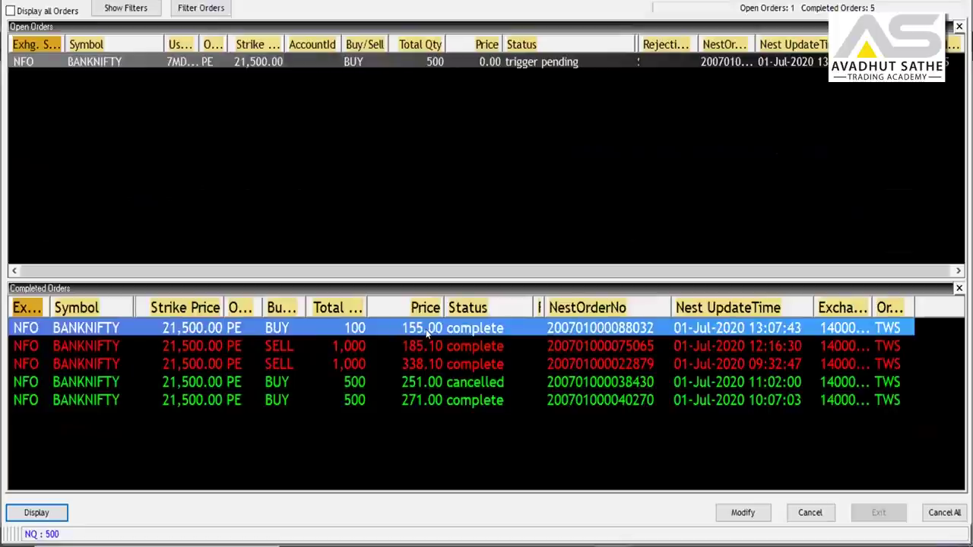
{"action": "key", "text": "Escape"}
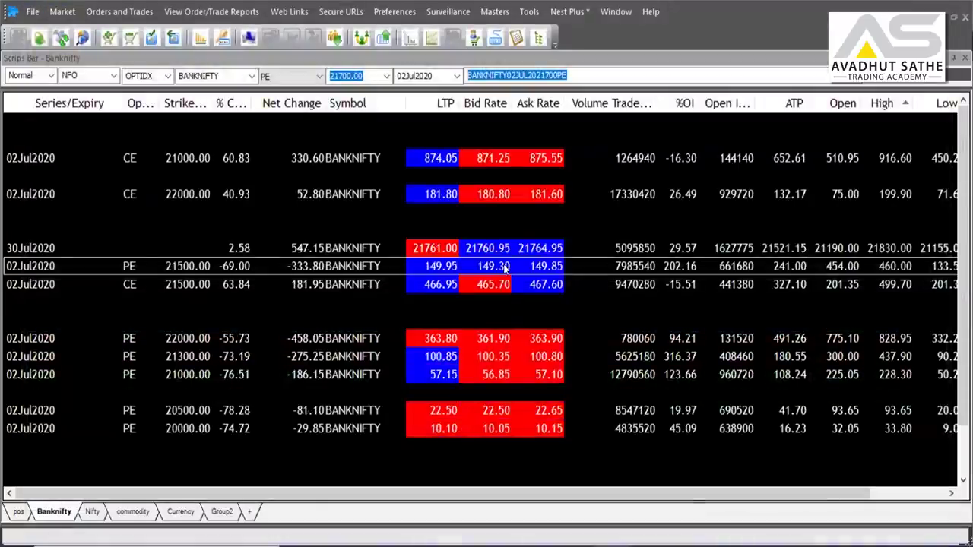
{"action": "key", "text": "F8"}
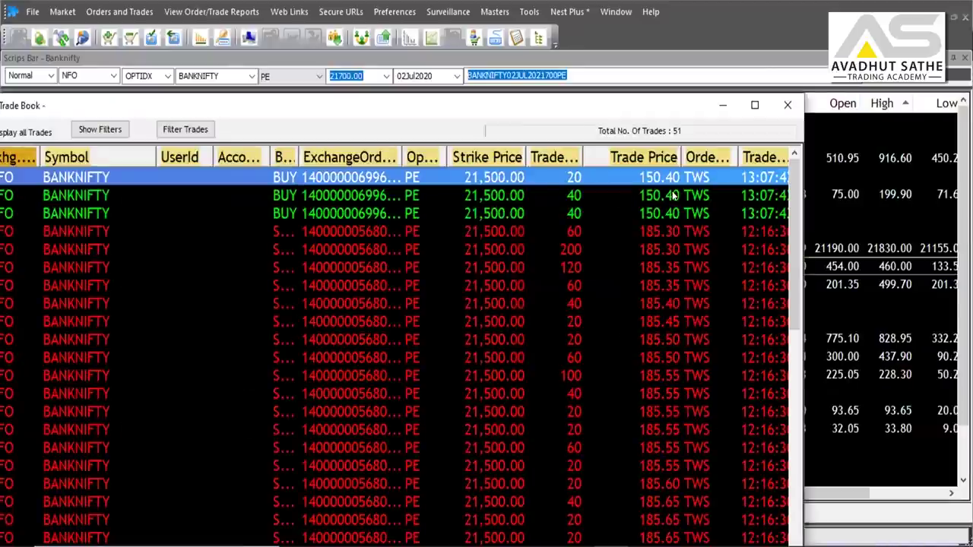
{"action": "key", "text": "Down"}
{"action": "key", "text": "Down"}
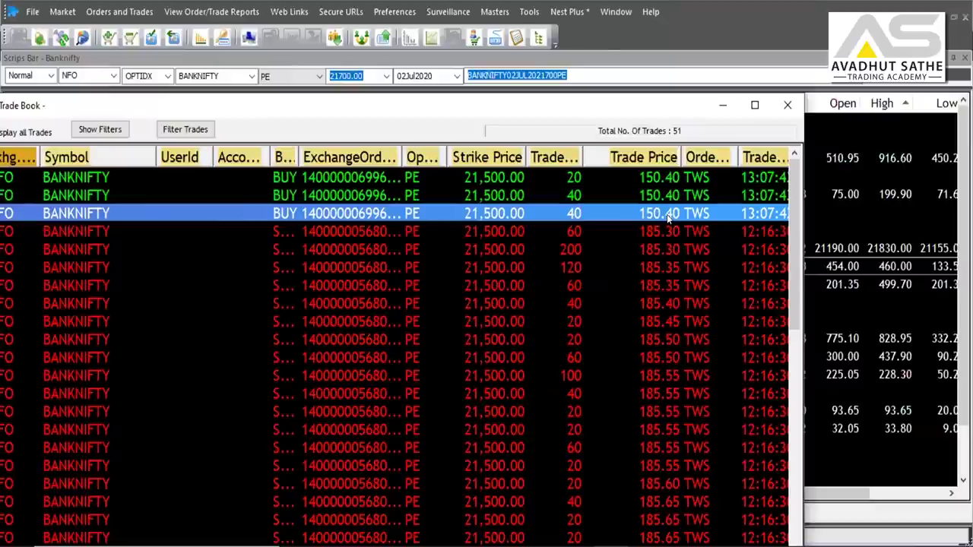
{"action": "left_click", "coordinate": [666, 234]}
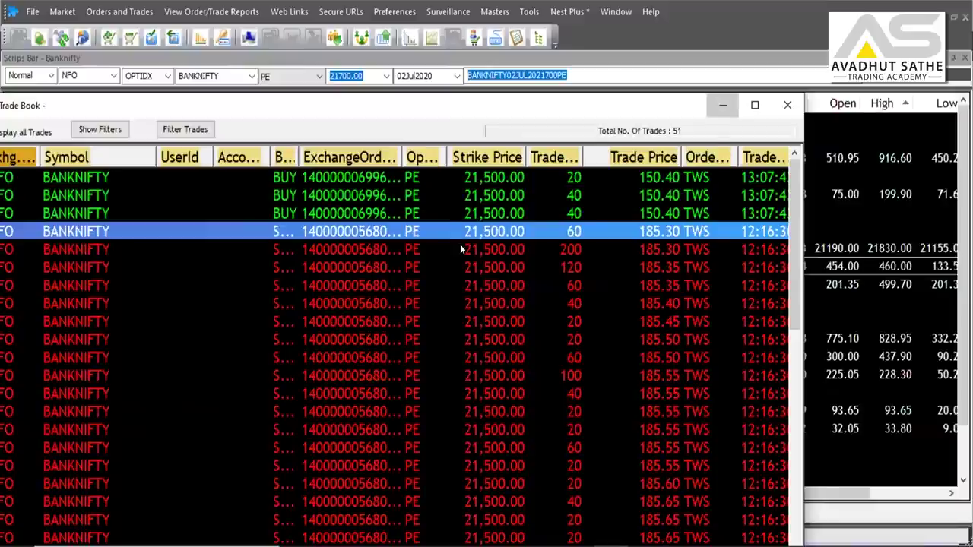
{"action": "key", "text": "Escape"}
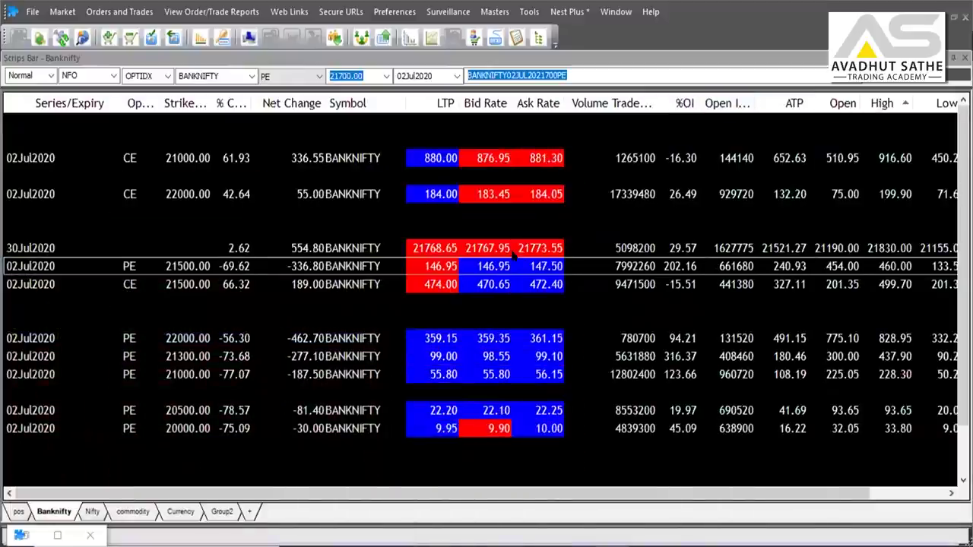
Step: Submit a 20-quantity stop-loss buy on the 21500 put with limit 155 and trigger 150
{"action": "key", "text": "F1"}
{"action": "type", "text": "100"}
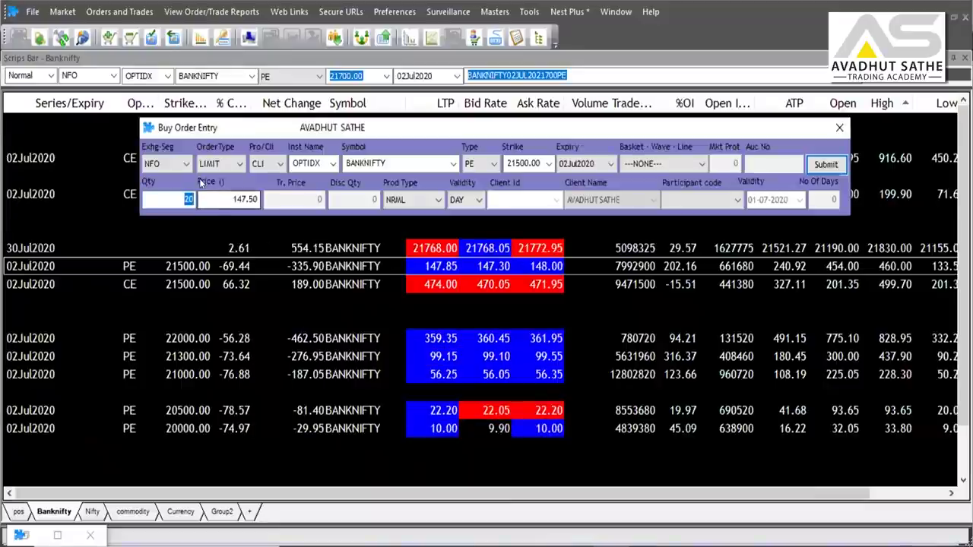
{"action": "key", "text": "Tab"}
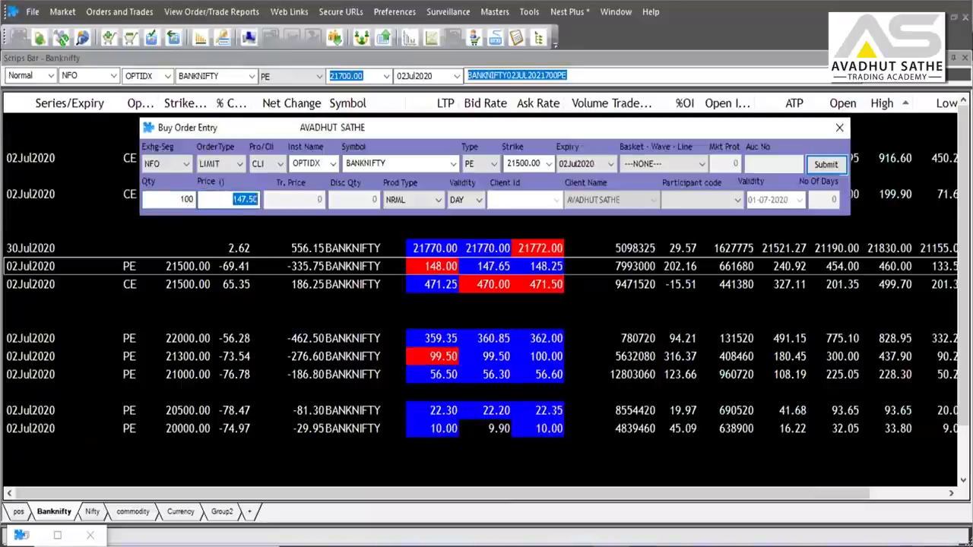
{"action": "key", "text": "shift+F1"}
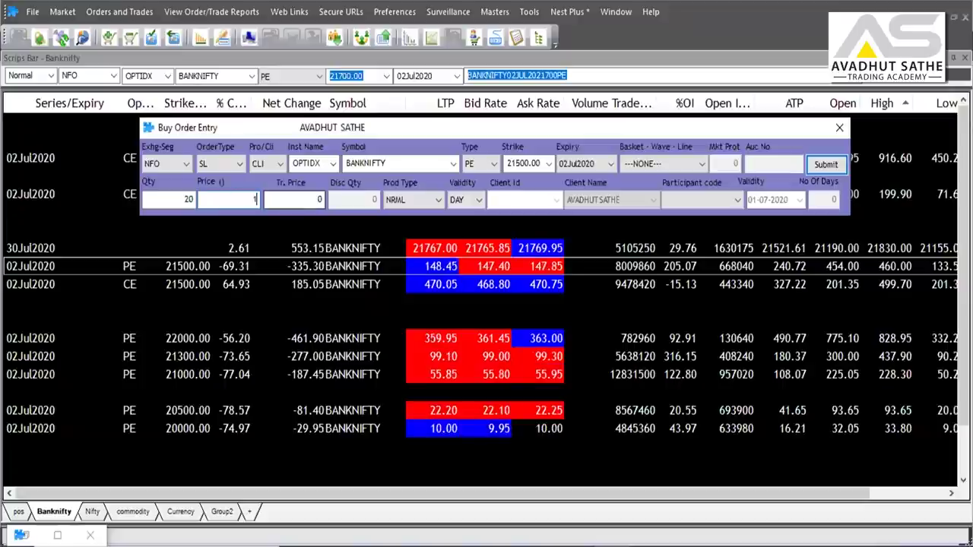
{"action": "type", "text": "155"}
{"action": "key", "text": "Tab"}
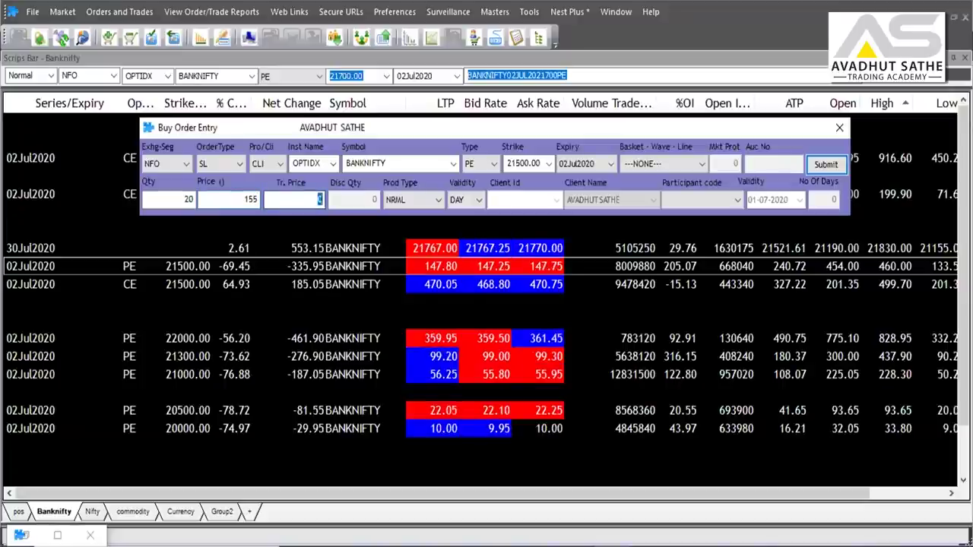
{"action": "type", "text": "150"}
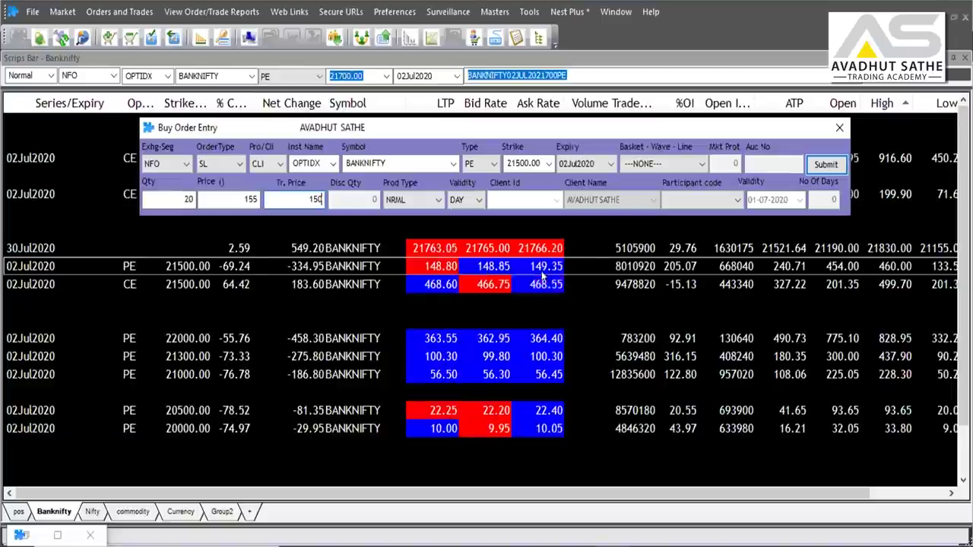
{"action": "left_click", "coordinate": [824, 165]}
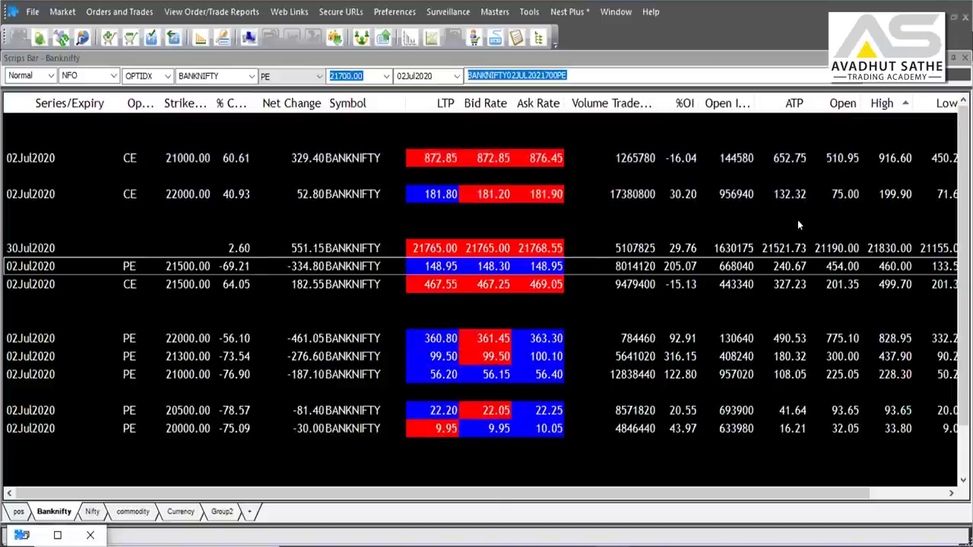
{"action": "key", "text": "F3"}
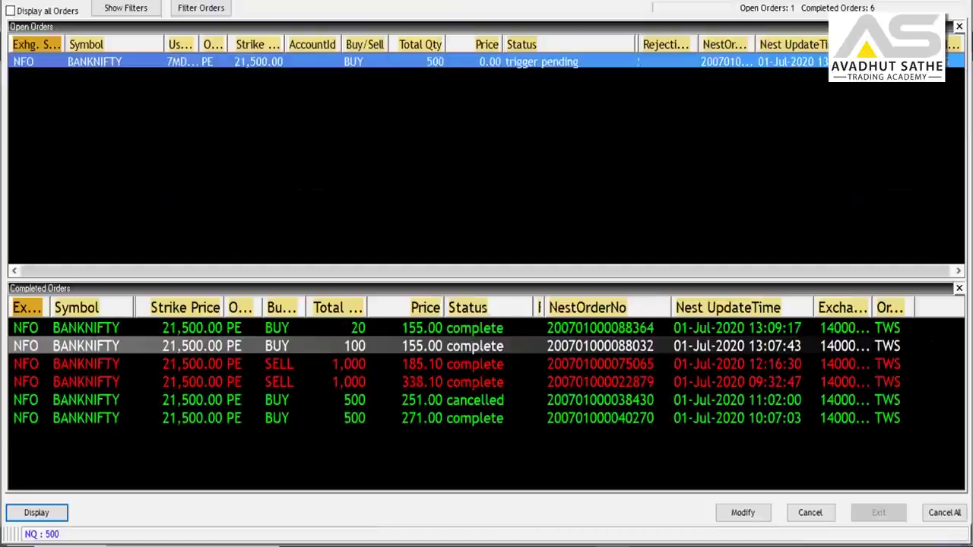
{"action": "key", "text": "Escape"}
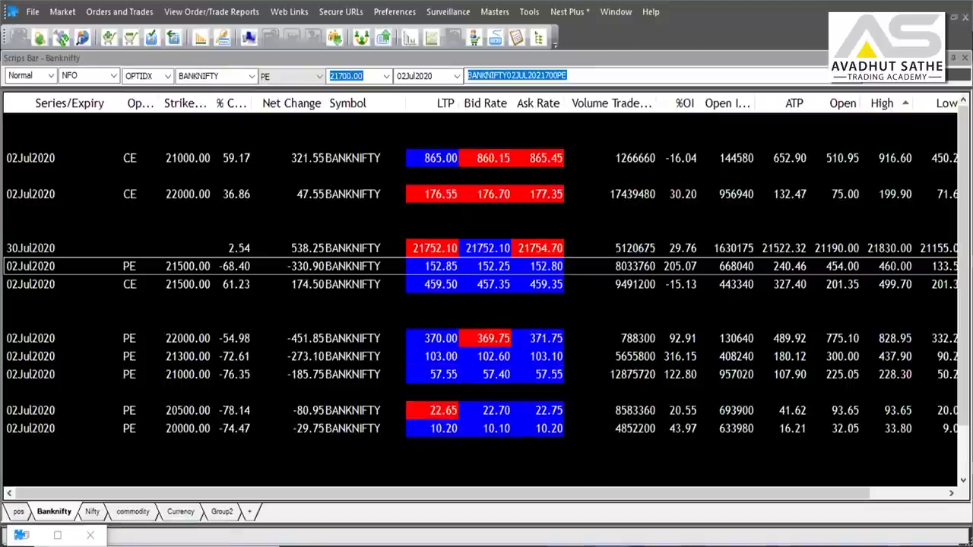
{"action": "double_click", "coordinate": [451, 273]}
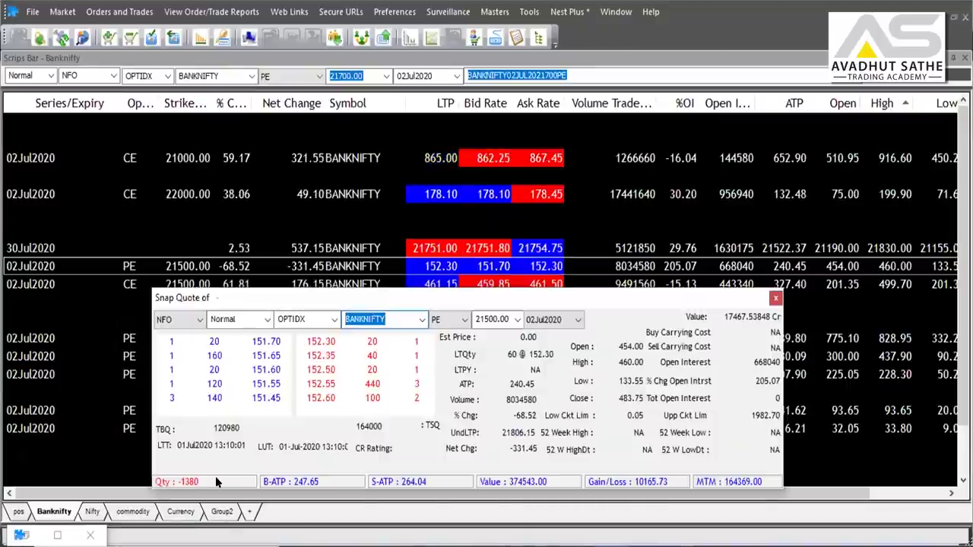
{"action": "left_click", "coordinate": [779, 301]}
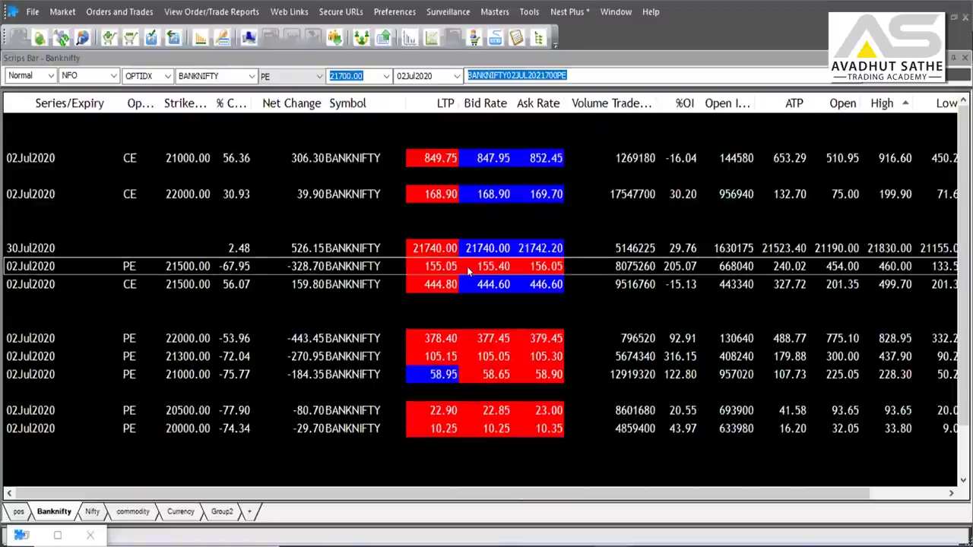
Step: Submit a 380-quantity stop-loss buy of the 21500 put at 160, then view the order book
{"action": "key", "text": "F1"}
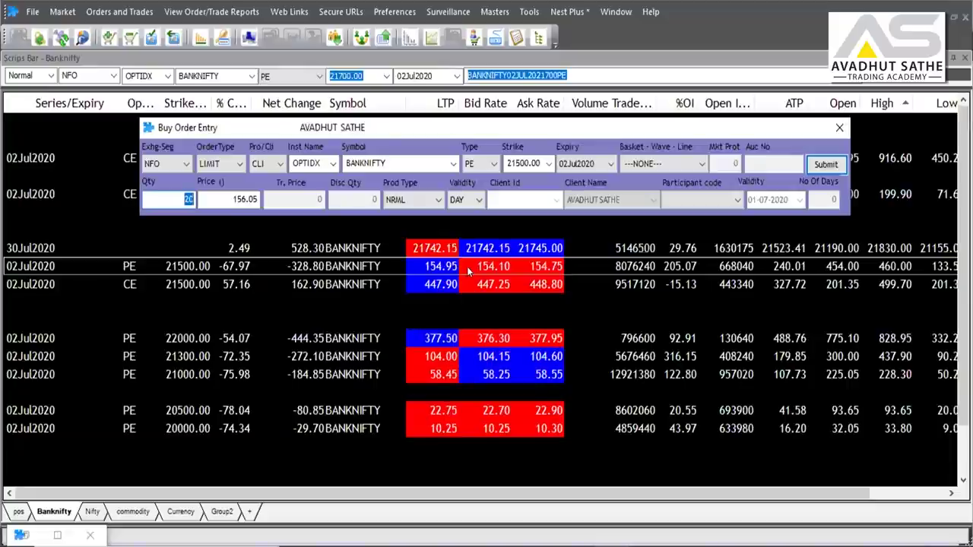
{"action": "type", "text": "380"}
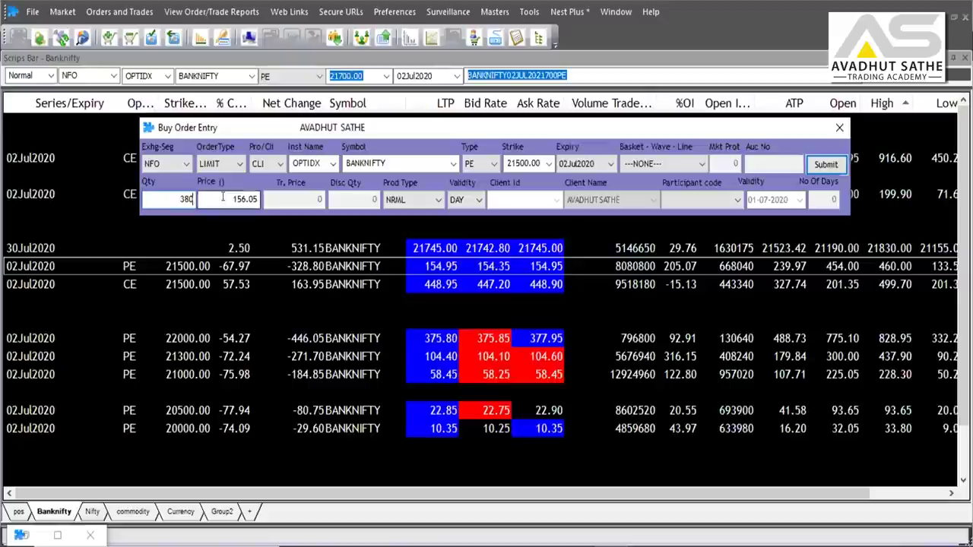
{"action": "key", "text": "Tab"}
{"action": "type", "text": "16"}
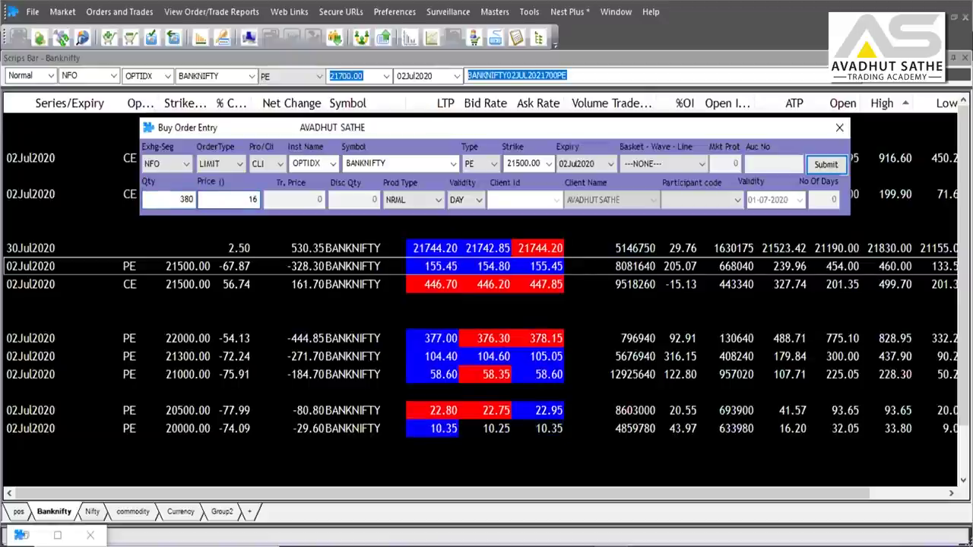
{"action": "type", "text": "0"}
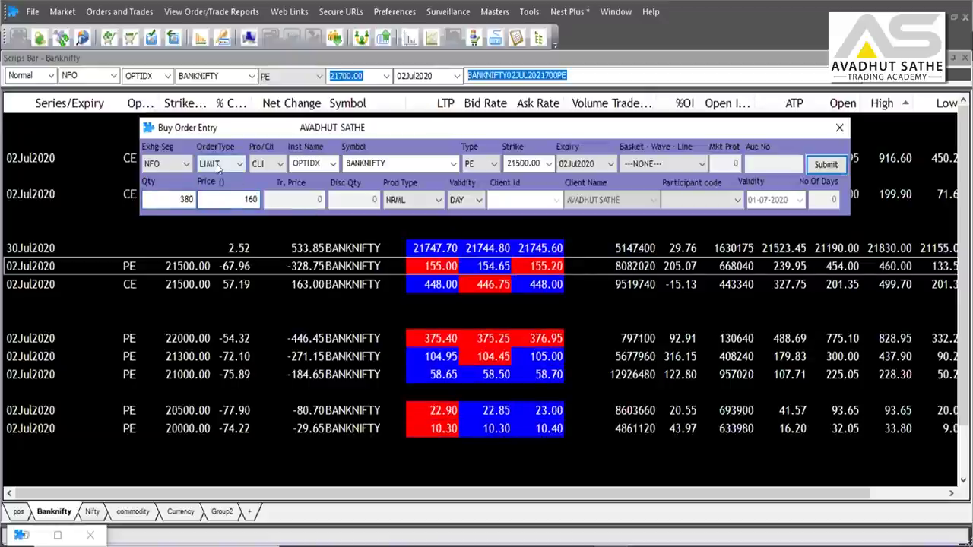
{"action": "left_click", "coordinate": [220, 164]}
{"action": "left_click", "coordinate": [210, 206]}
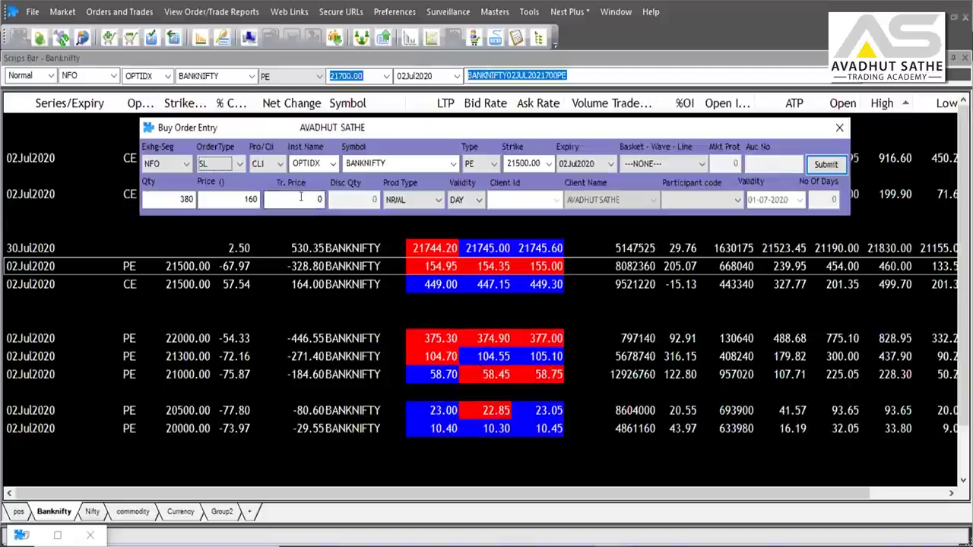
{"action": "type", "text": "160"}
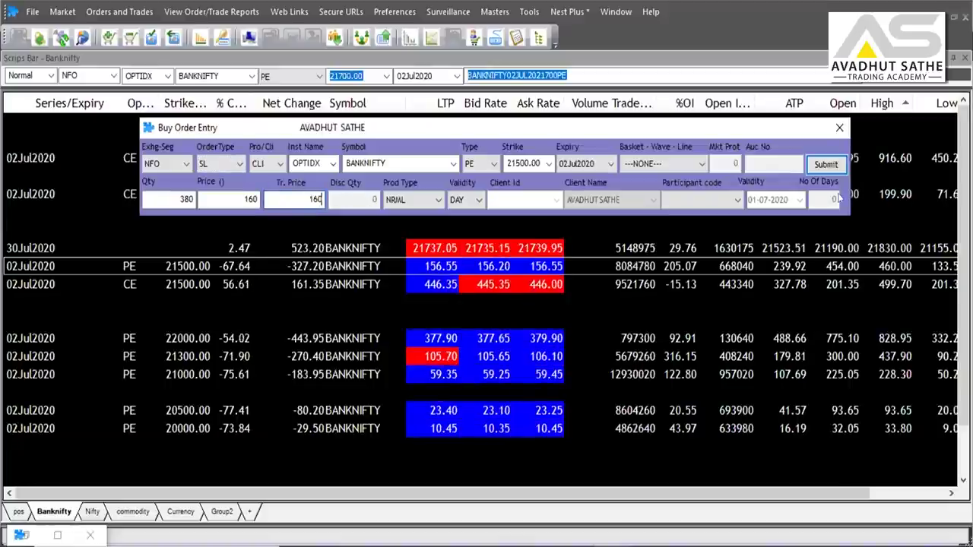
{"action": "left_click", "coordinate": [827, 165]}
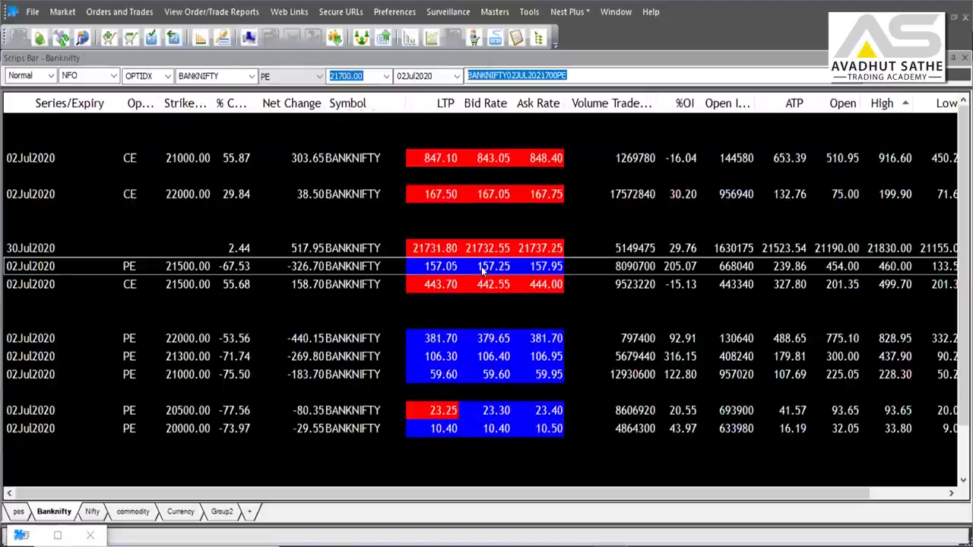
{"action": "key", "text": "F3"}
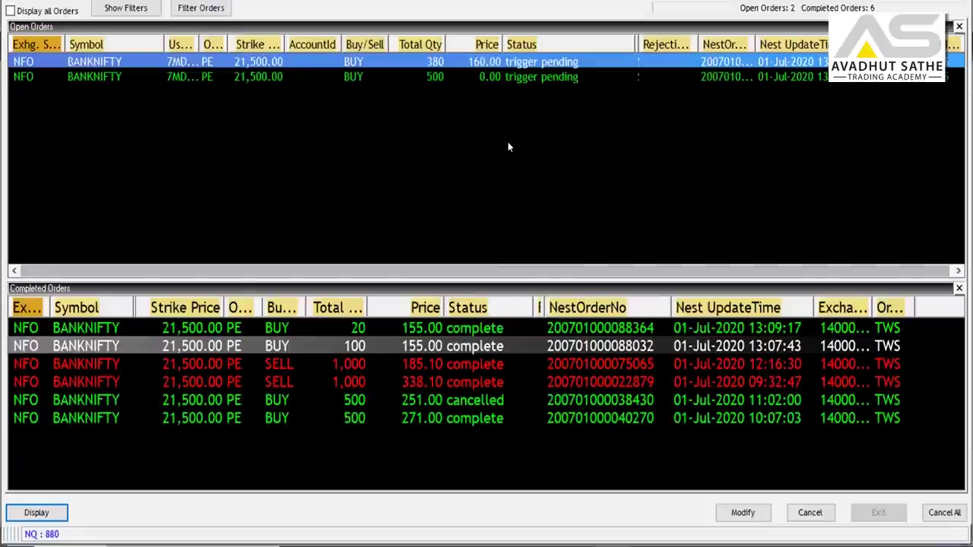
Step: Open the pending 380-quantity order for modification, then close it and the order book
{"action": "left_click", "coordinate": [483, 67]}
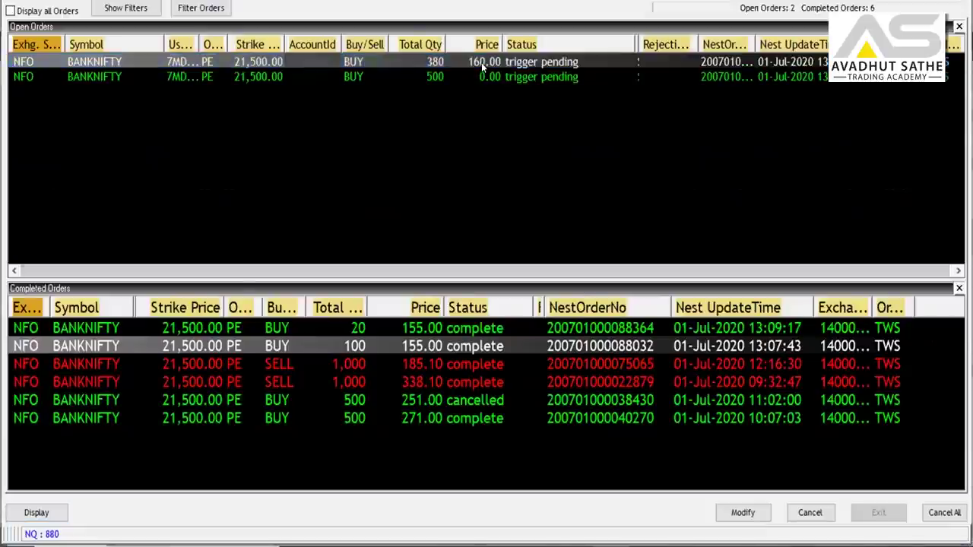
{"action": "left_click", "coordinate": [741, 514]}
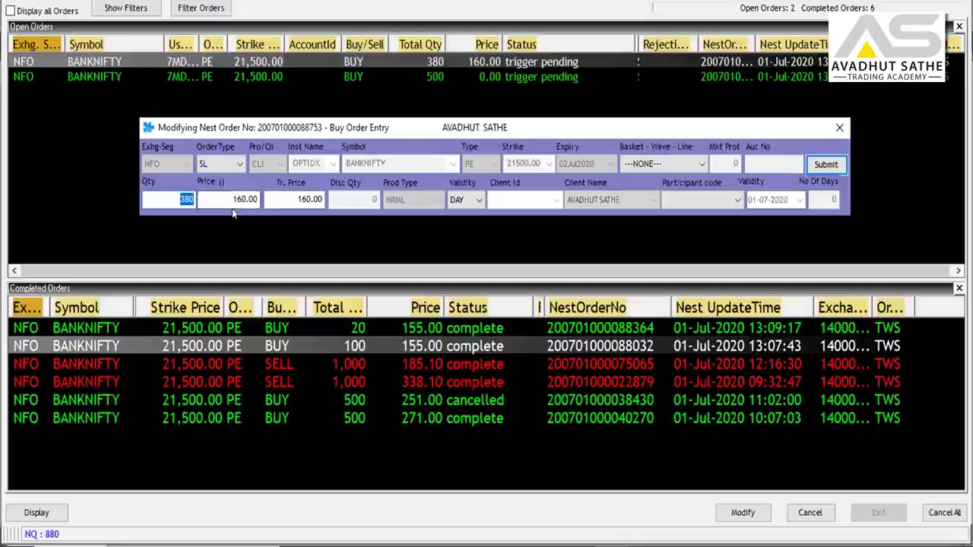
{"action": "key", "text": "Escape"}
{"action": "key", "text": "Escape"}
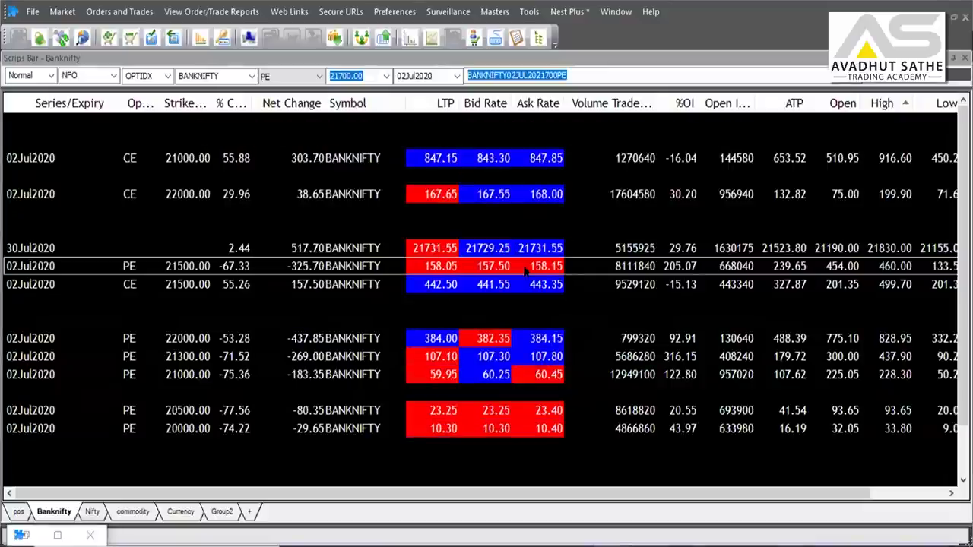
Step: Review the Trade Book's 21500 put buys: 80-lot fills at 160, 40-lot and 20-lot at 150
{"action": "left_click", "coordinate": [57, 535]}
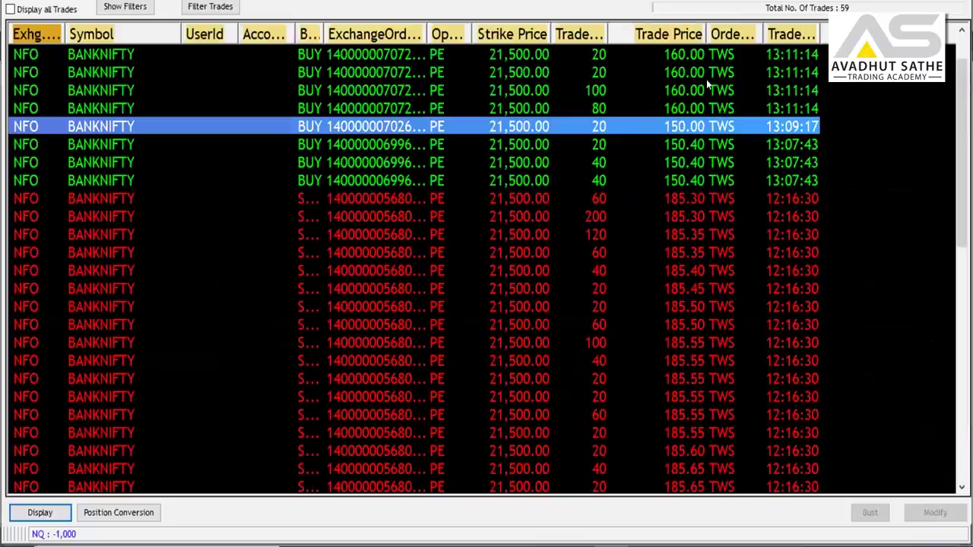
{"action": "left_click", "coordinate": [707, 70]}
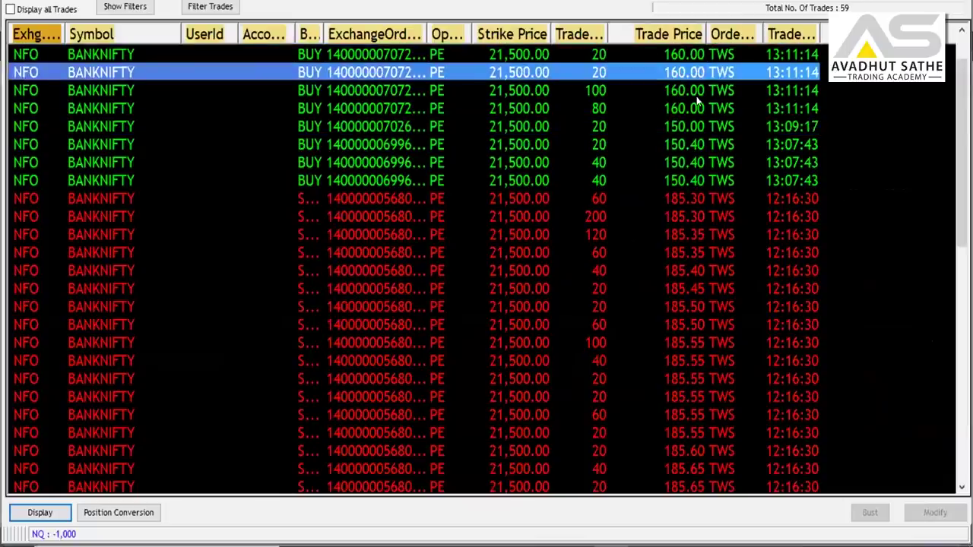
{"action": "left_click", "coordinate": [697, 102]}
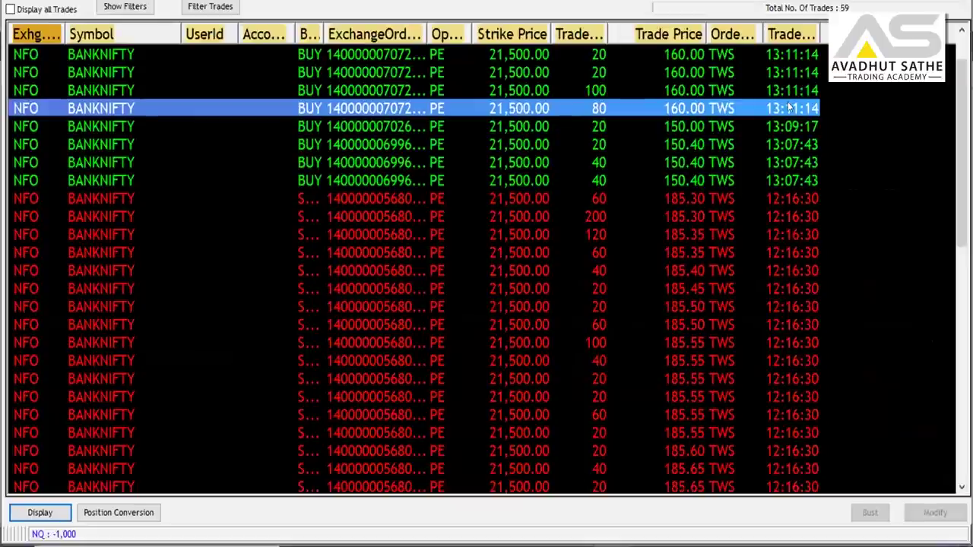
{"action": "left_click", "coordinate": [686, 182]}
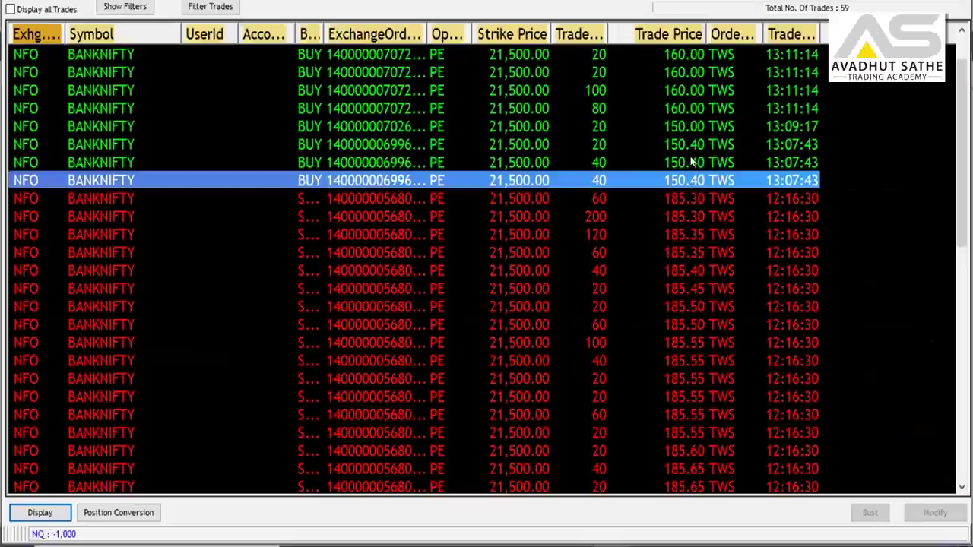
{"action": "left_click", "coordinate": [698, 145]}
{"action": "left_click", "coordinate": [698, 180]}
{"action": "left_click", "coordinate": [698, 163]}
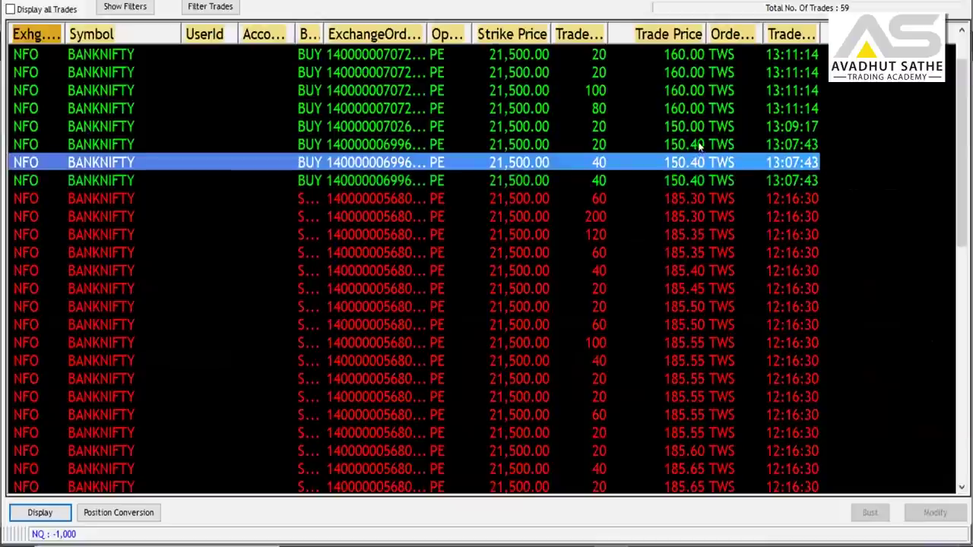
{"action": "left_click", "coordinate": [700, 145]}
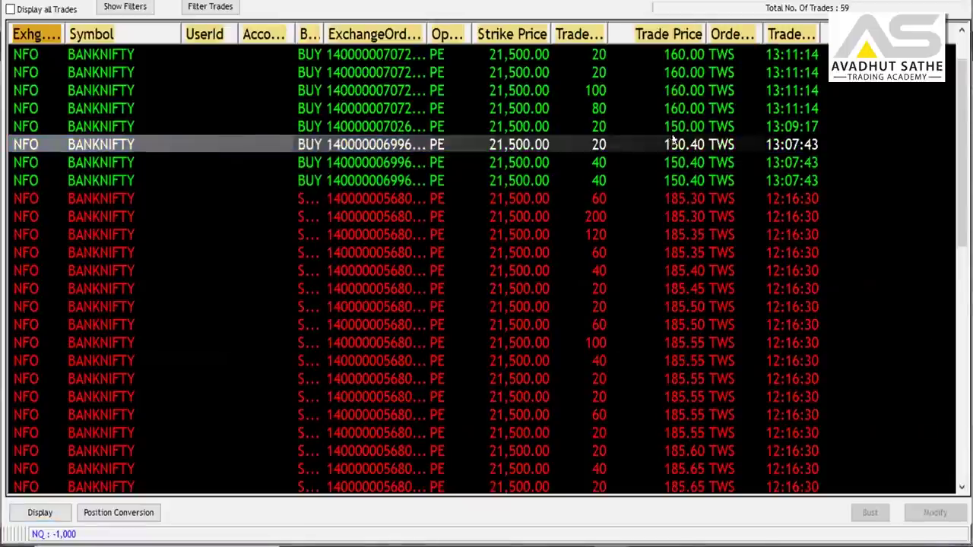
{"action": "left_click", "coordinate": [687, 126]}
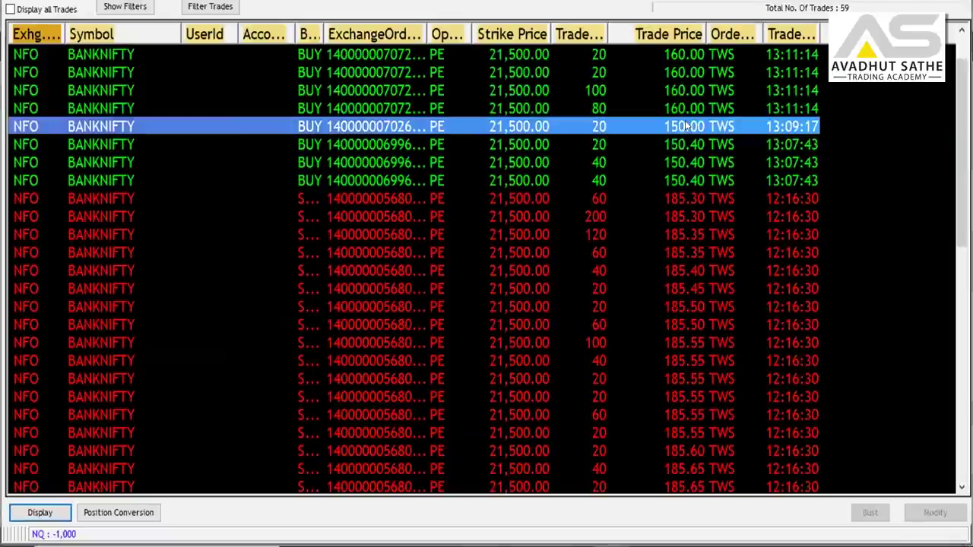
{"action": "left_click", "coordinate": [685, 109]}
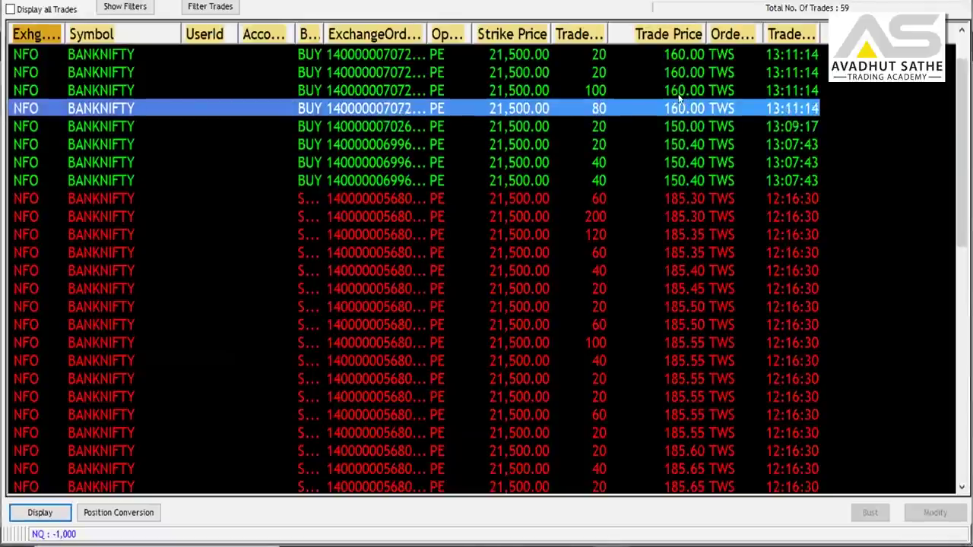
{"action": "left_click", "coordinate": [679, 90]}
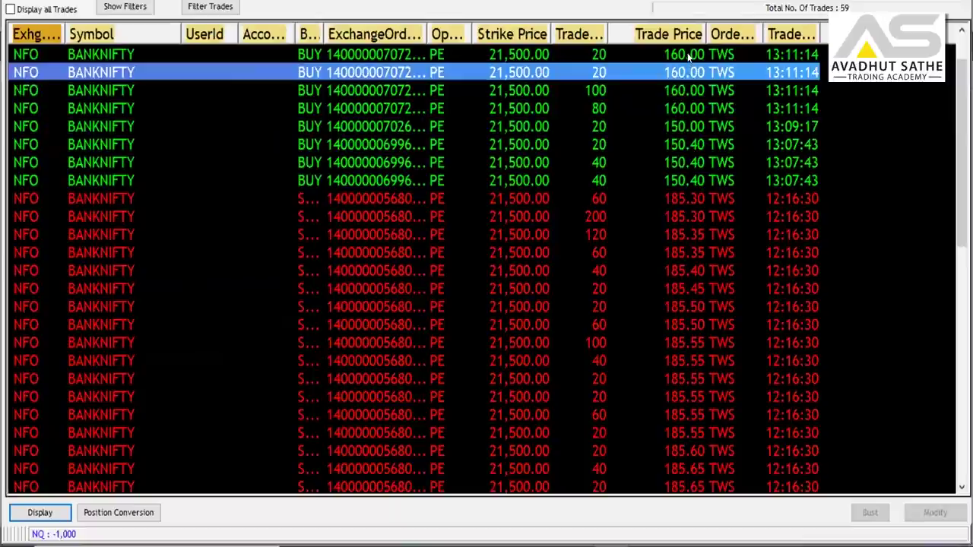
{"action": "key", "text": "Up"}
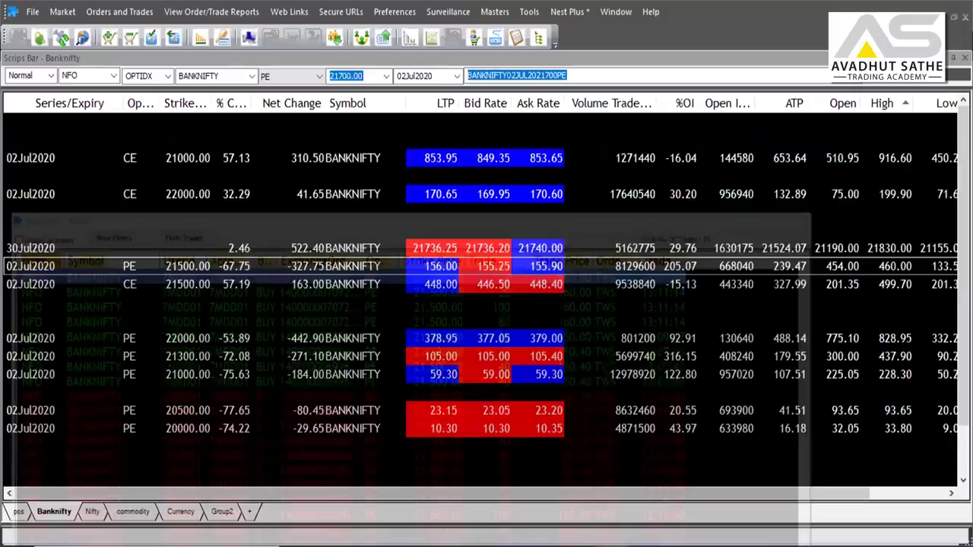
{"action": "key", "text": "F6"}
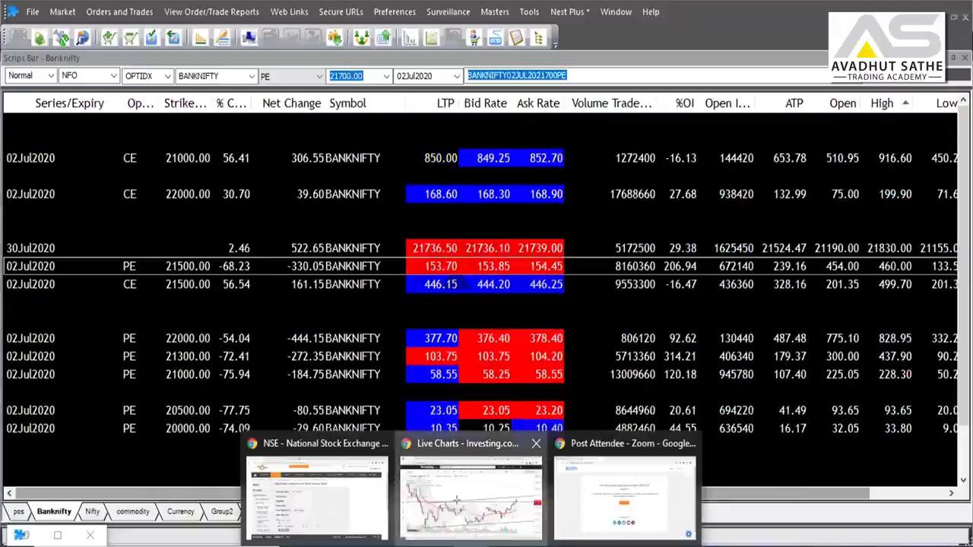
Step: Show the Kite 21500 put chart with 3-minute candles and zoom around the price near 156
{"action": "left_click", "coordinate": [464, 498]}
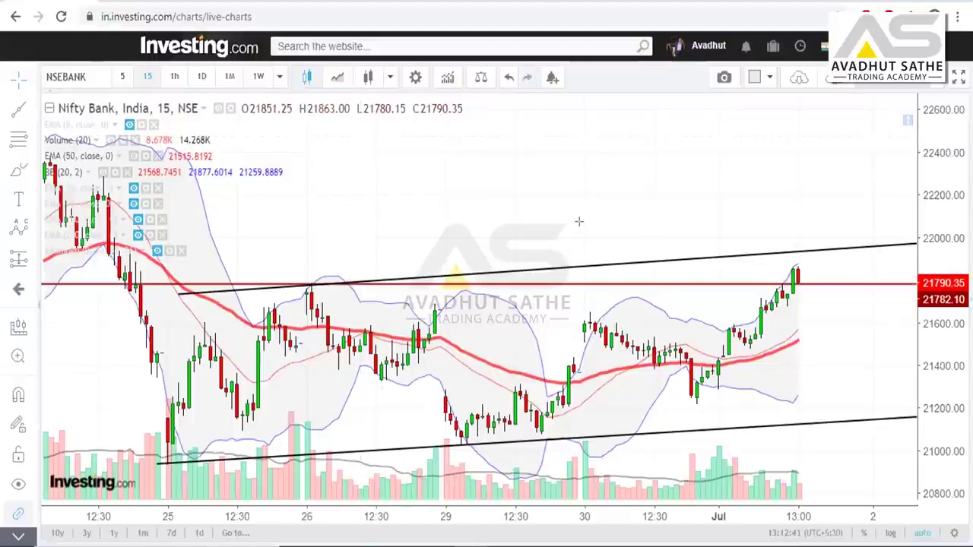
{"action": "key", "text": "alt+Tab"}
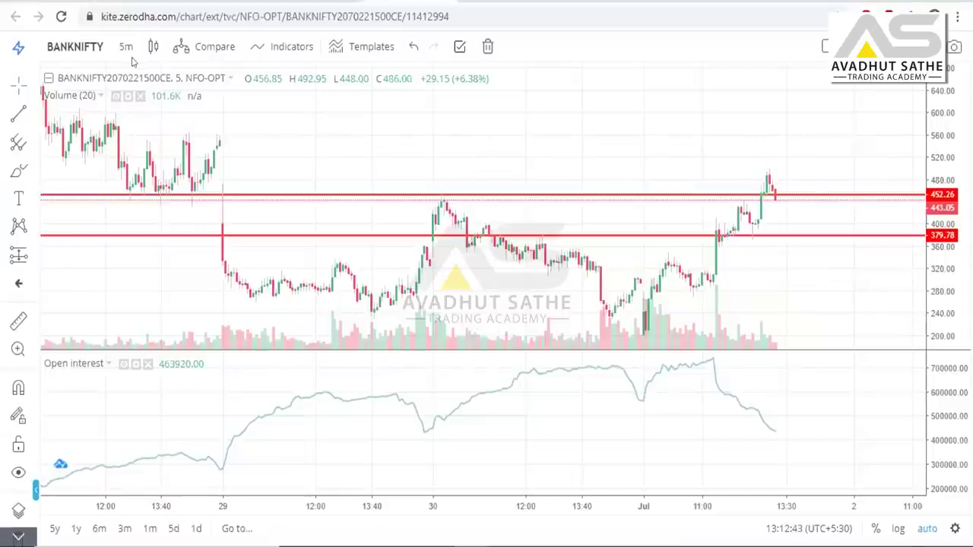
{"action": "key", "text": "alt+Tab"}
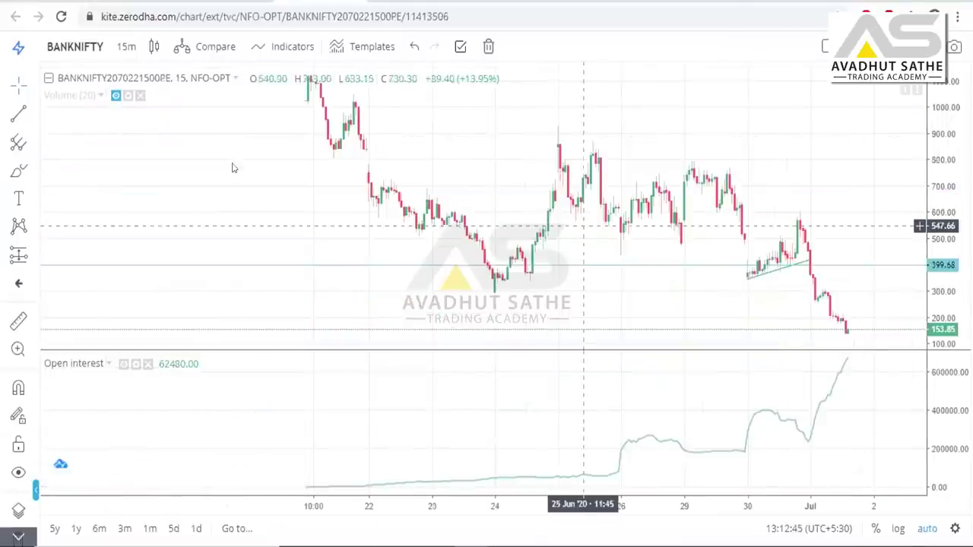
{"action": "key", "text": "alt+Tab"}
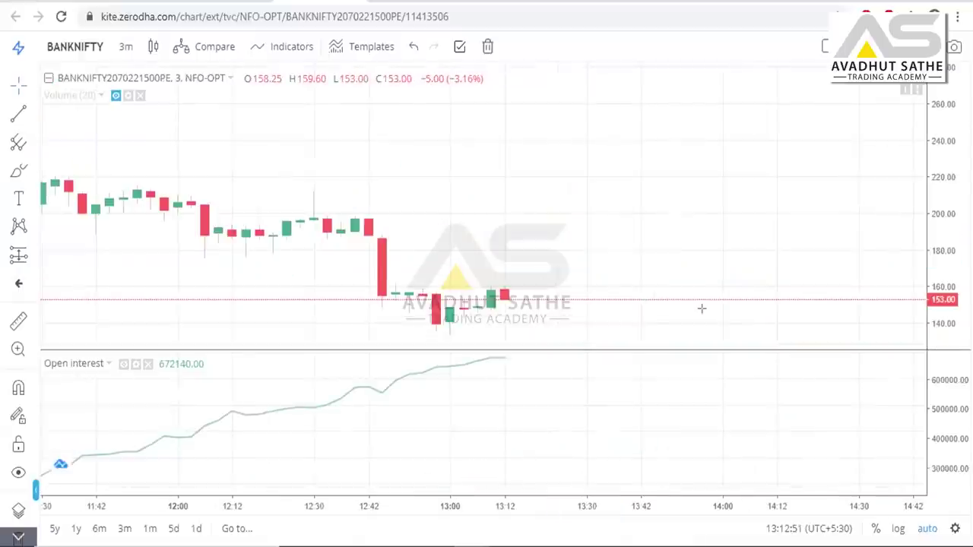
{"action": "scroll", "coordinate": [688, 318], "scroll_direction": "down", "scroll_amount": 2}
{"action": "scroll", "coordinate": [501, 322], "scroll_direction": "up", "scroll_amount": 1}
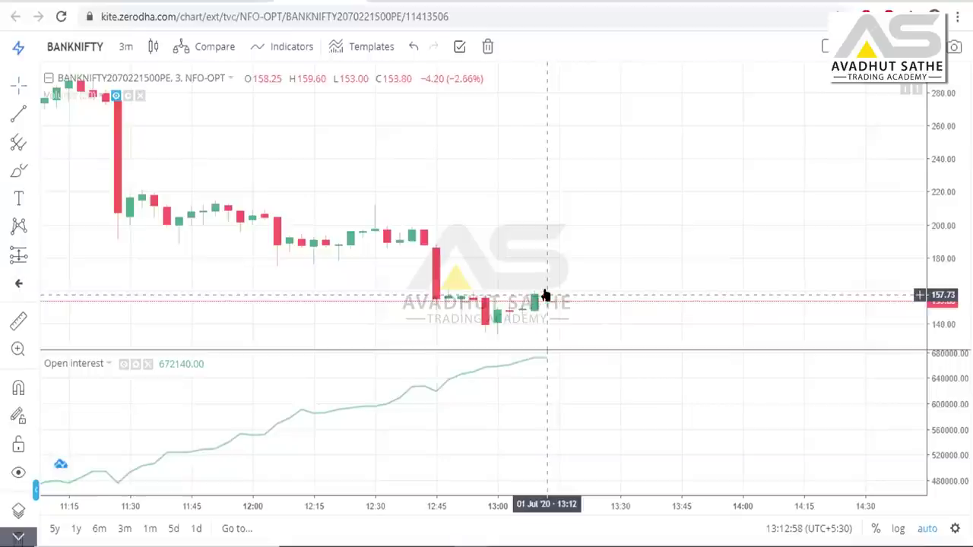
{"action": "scroll", "coordinate": [599, 308], "scroll_direction": "down", "scroll_amount": 2}
{"action": "scroll", "coordinate": [608, 301], "scroll_direction": "down", "scroll_amount": 2}
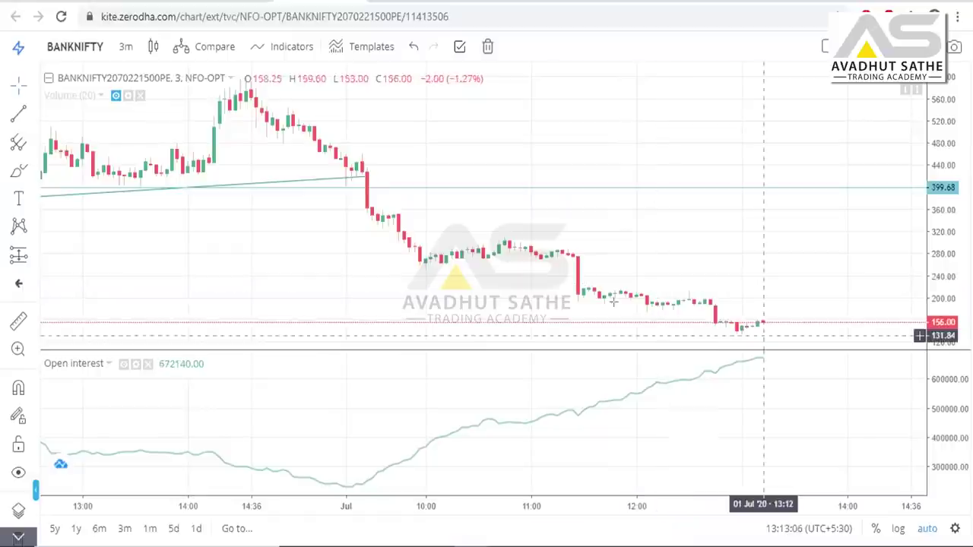
Step: Move the 21000 put row into the empty slot beneath the 21500 call and check its quote
{"action": "key", "text": "alt+Tab"}
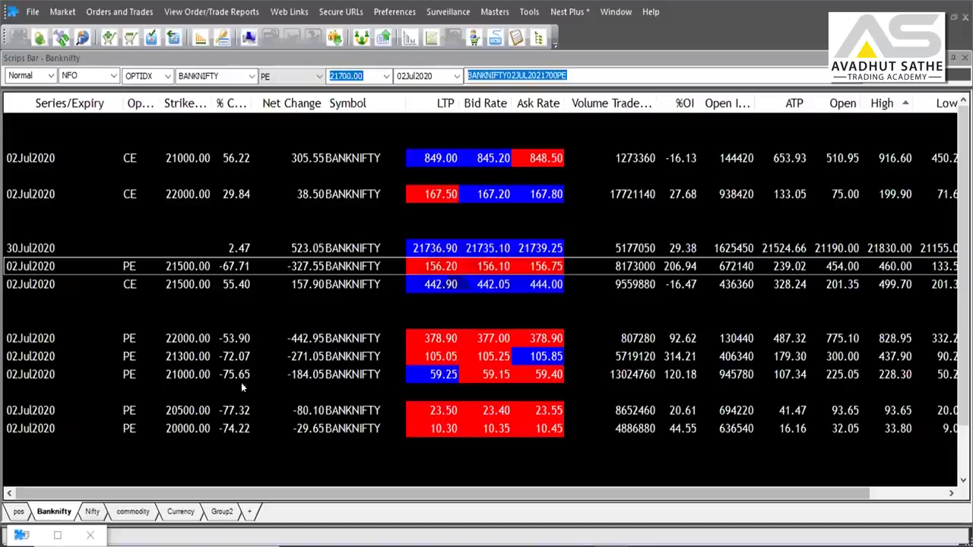
{"action": "left_click_drag", "start_coordinate": [342, 374], "coordinate": [457, 302]}
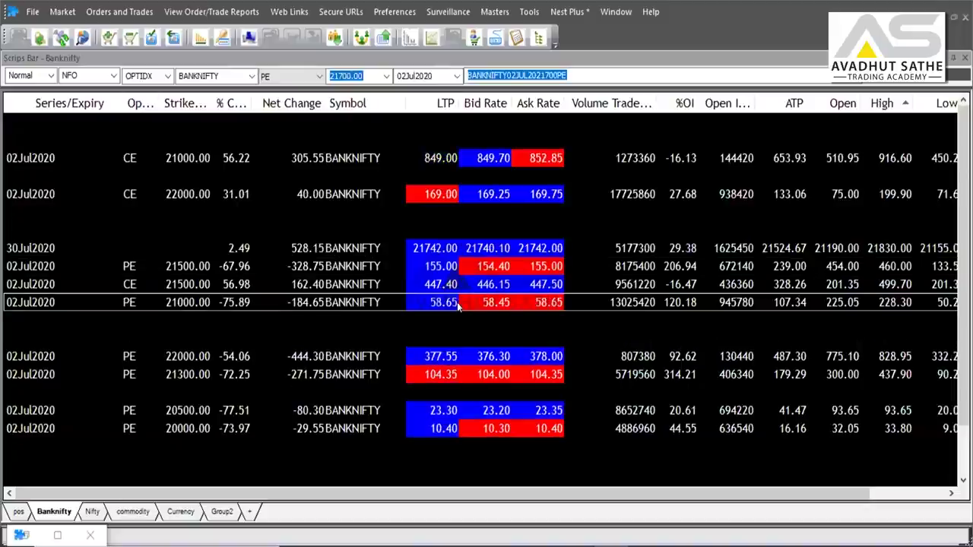
{"action": "key", "text": "F6"}
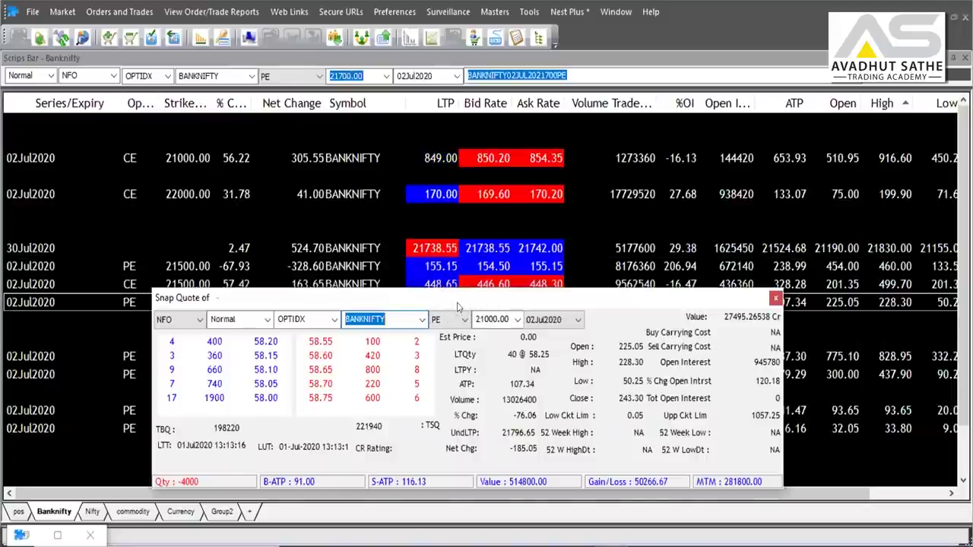
{"action": "key", "text": "Escape"}
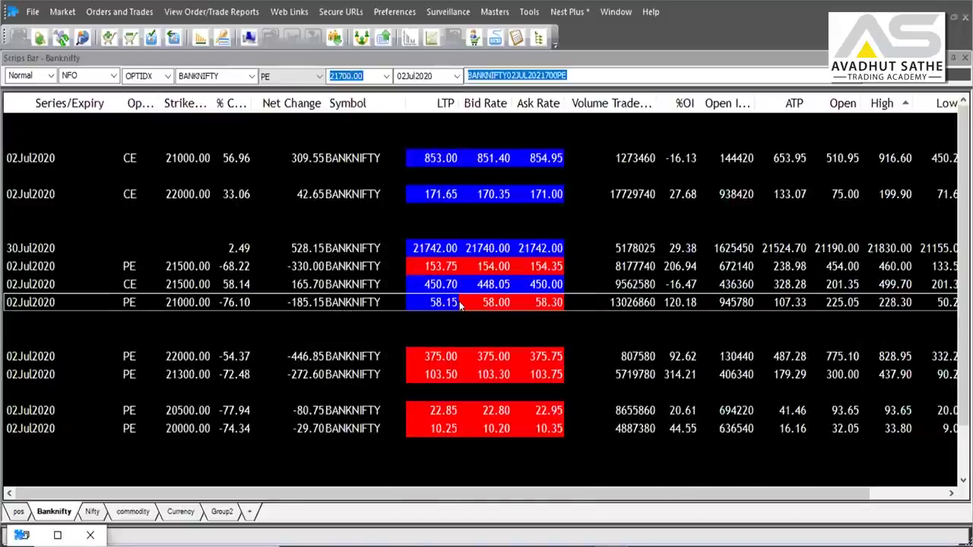
Step: Start a buy order switched to the 21000 put, view its quote, then abandon the order
{"action": "key", "text": "F1"}
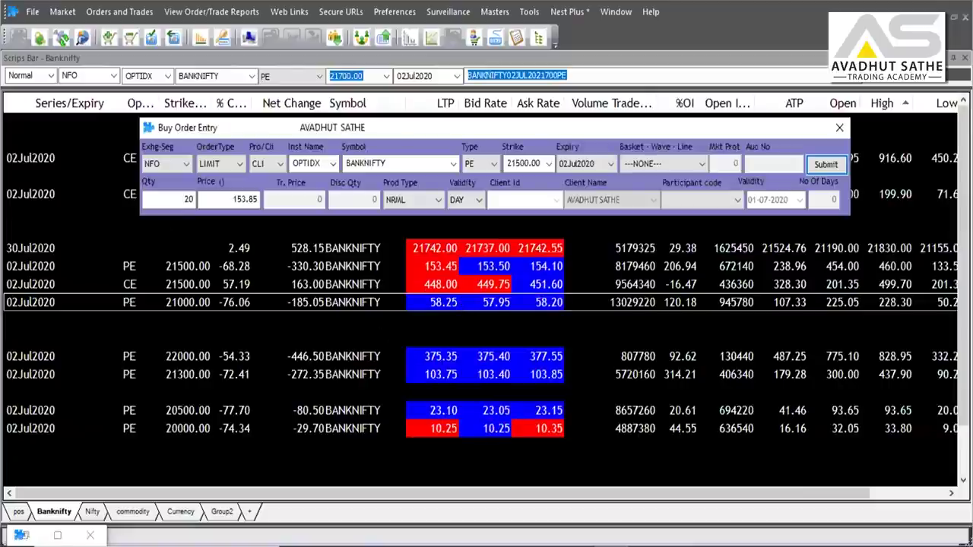
{"action": "left_click", "coordinate": [480, 302]}
{"action": "key", "text": "F6"}
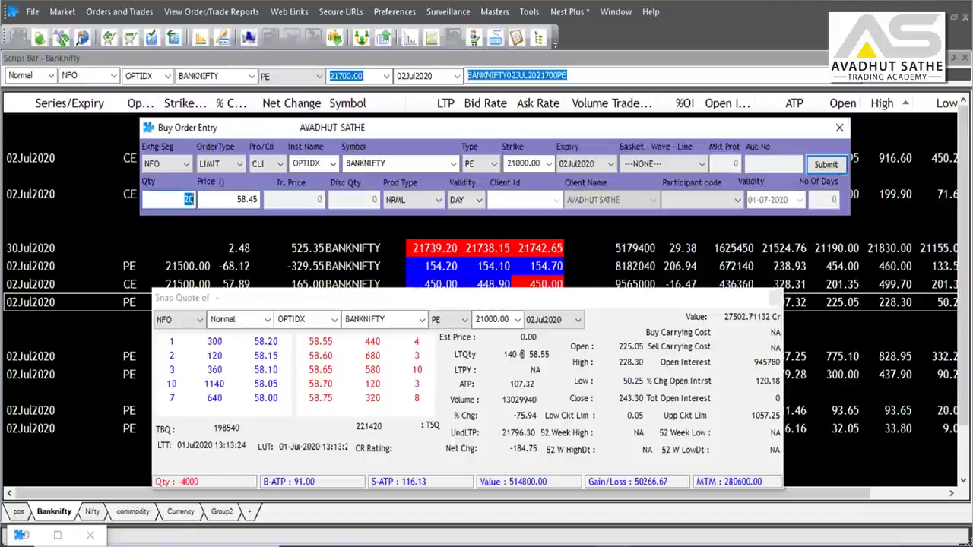
{"action": "key", "text": "Escape"}
{"action": "key", "text": "Escape"}
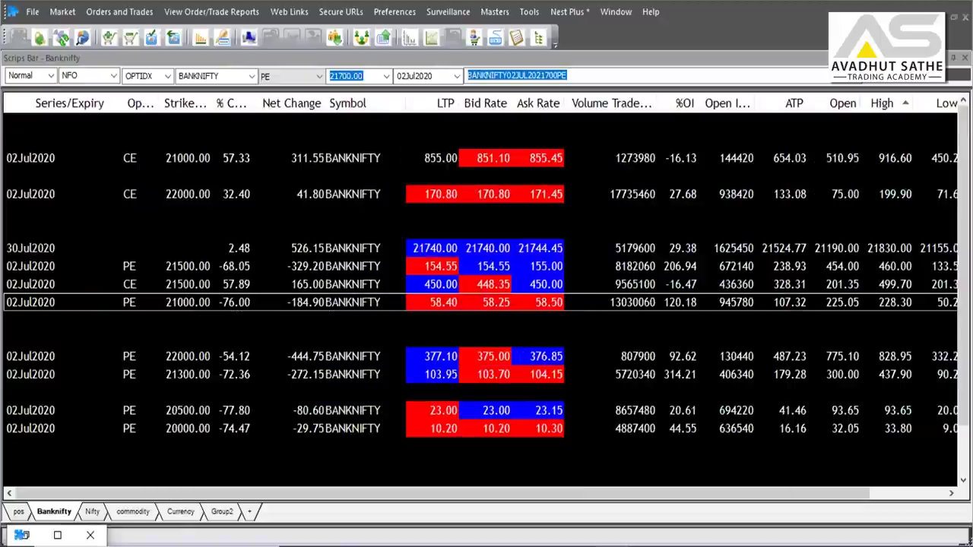
{"action": "key", "text": "F6"}
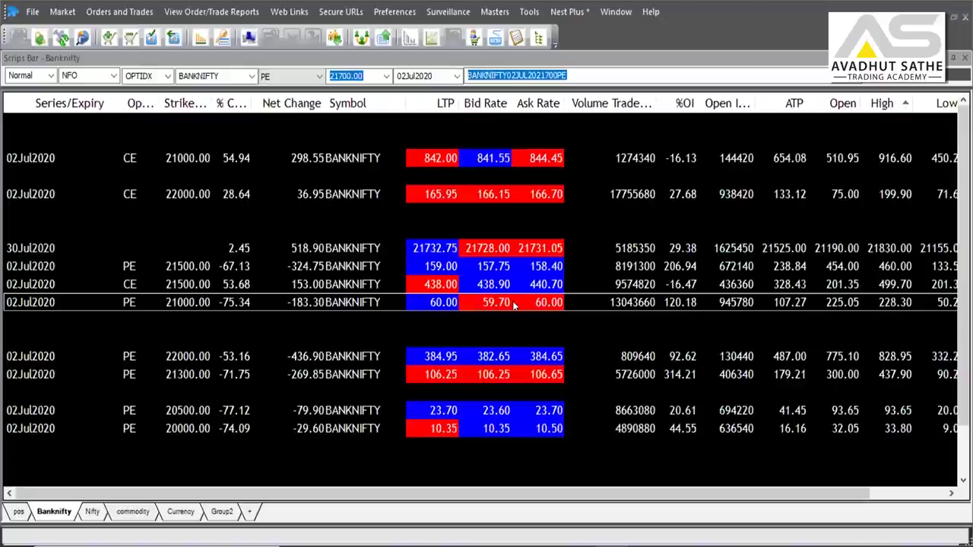
Step: Buy back 1,000 of the 21000 put at 59.85 and confirm the short is now 3,000
{"action": "key", "text": "F1"}
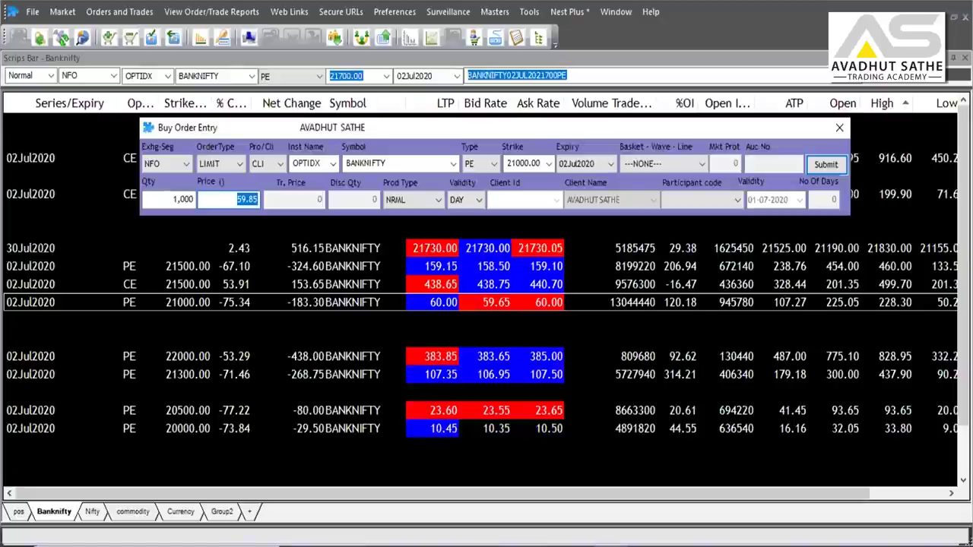
{"action": "key", "text": "Escape"}
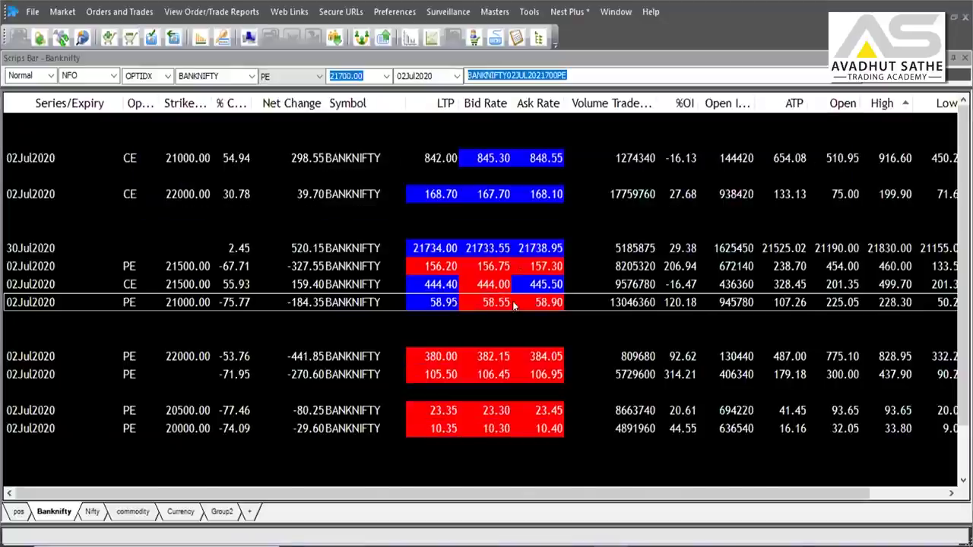
{"action": "key", "text": "F6"}
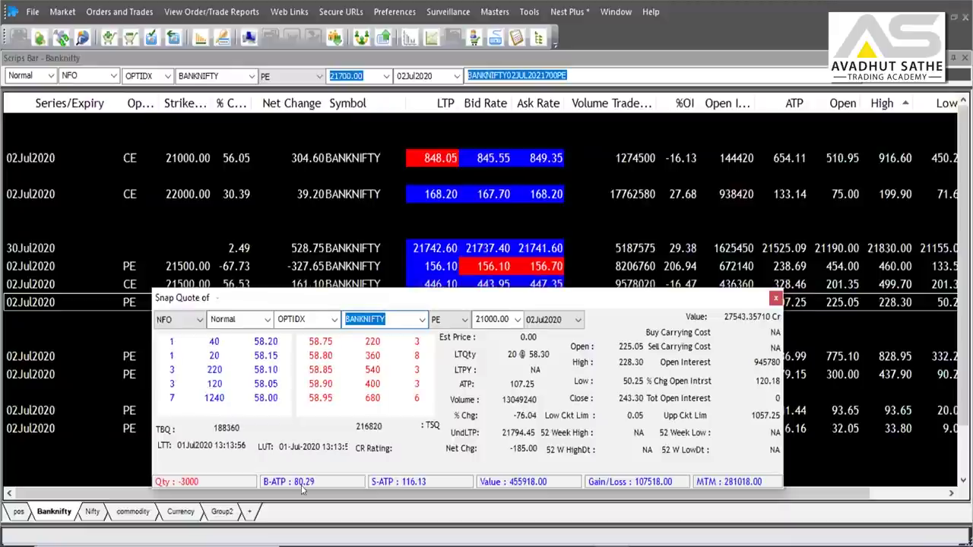